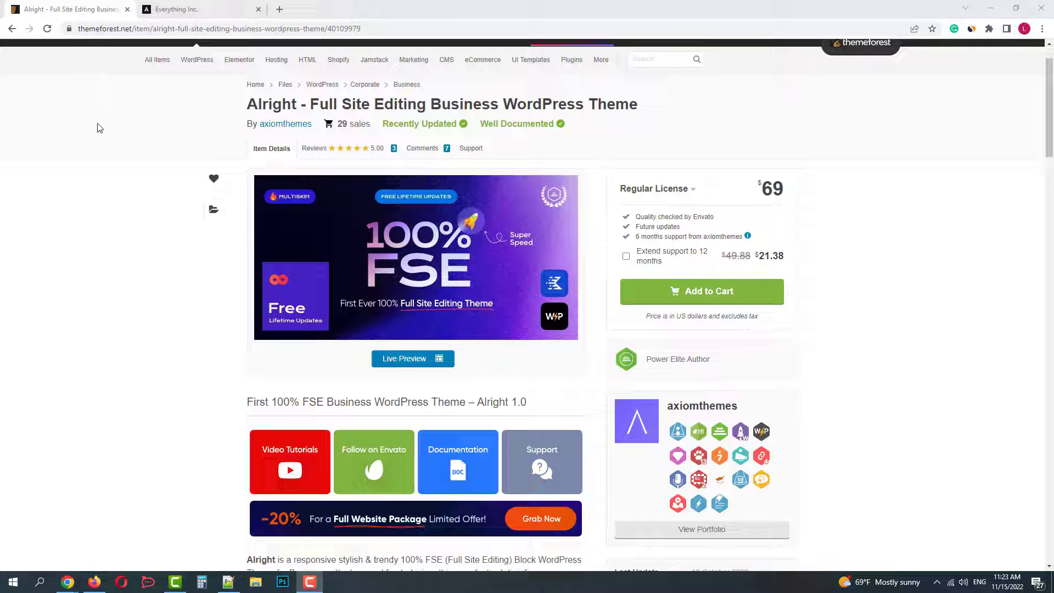
# Minimize the ThemeForest browser window and select the downloaded themeforest theme archive on the desktop
pyautogui.click(990, 9)
pyautogui.click(444, 188)
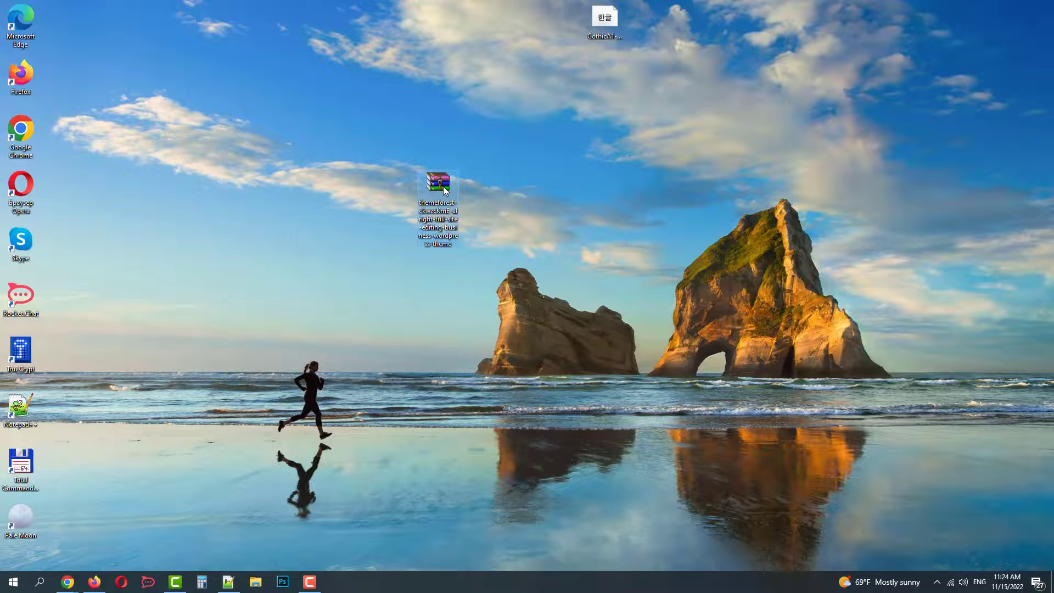
# Extract the themeforest archive onto the desktop into an Aright_v1.0 folder
pyautogui.rightClick(444, 191)
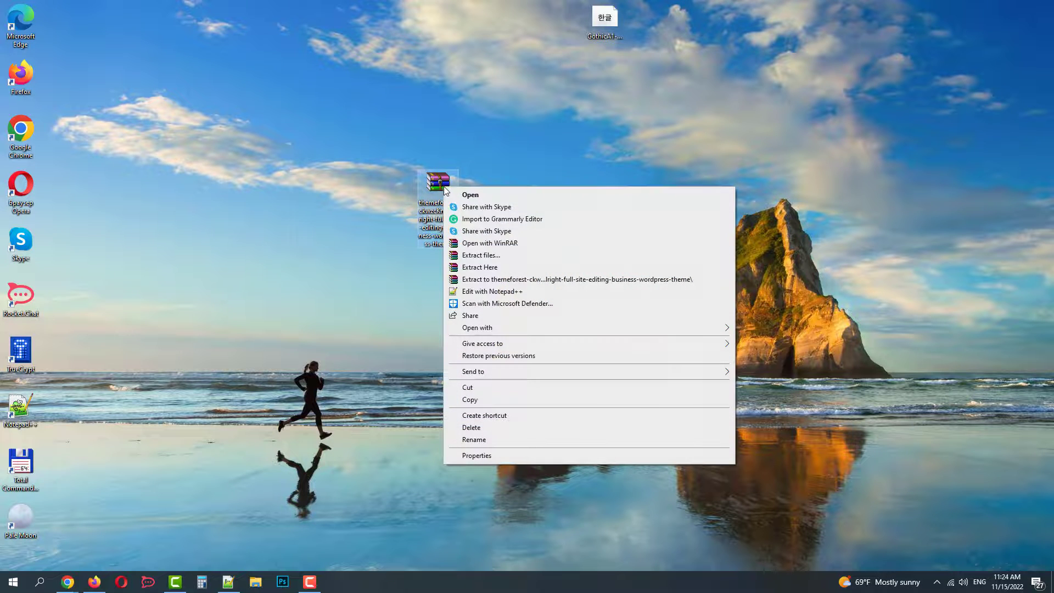
pyautogui.click(487, 268)
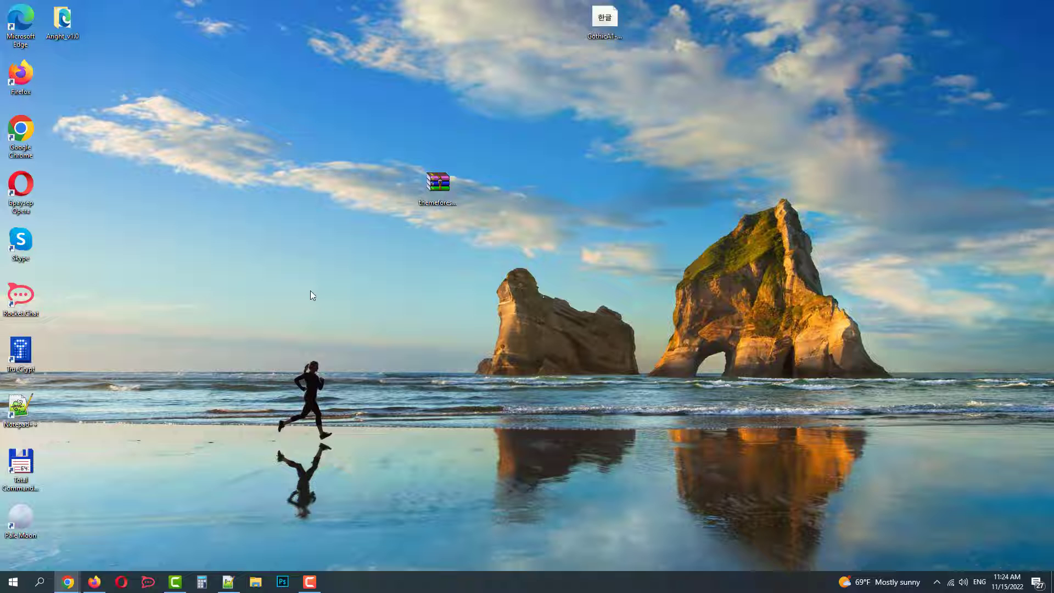
pyautogui.moveTo(70, 24); pyautogui.dragTo(466, 259)
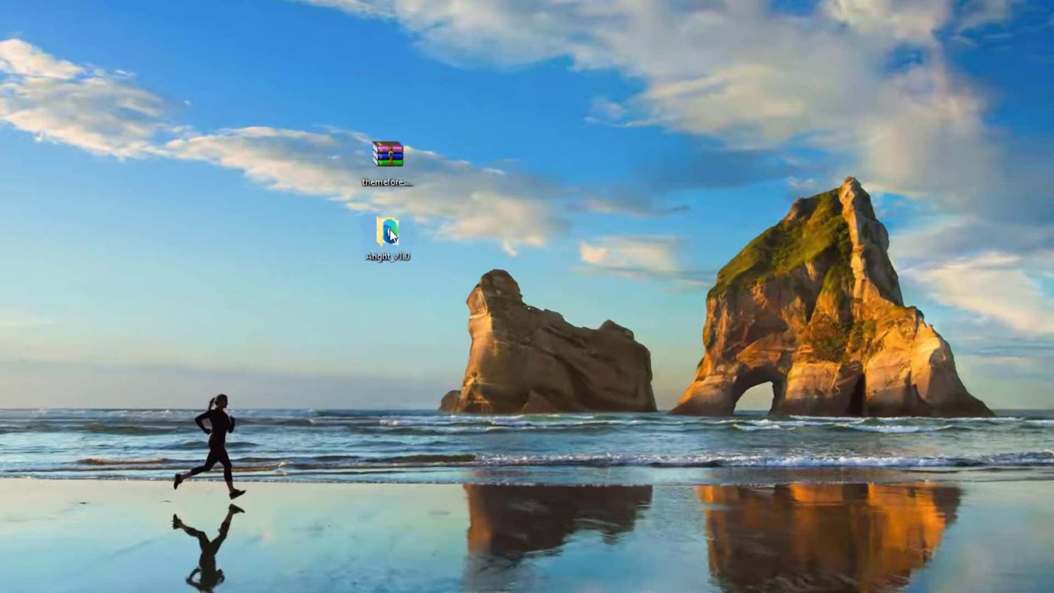
# Review Aright_v1.0's Licensing folder, alright and alright-child archives and documentation, then return to Chrome
pyautogui.doubleClick(438, 238)
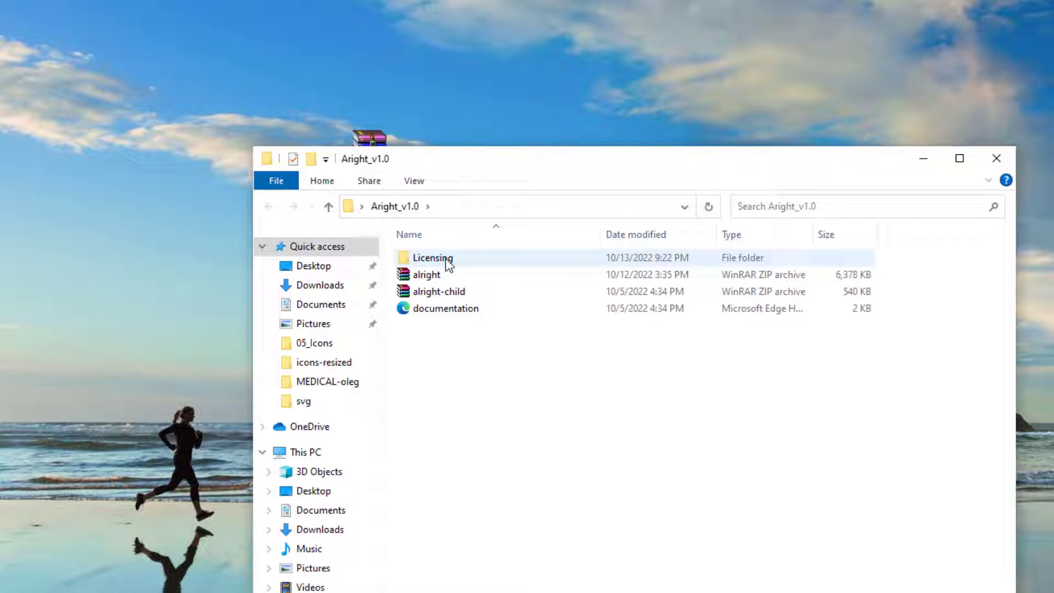
pyautogui.click(446, 259)
pyautogui.click(444, 277)
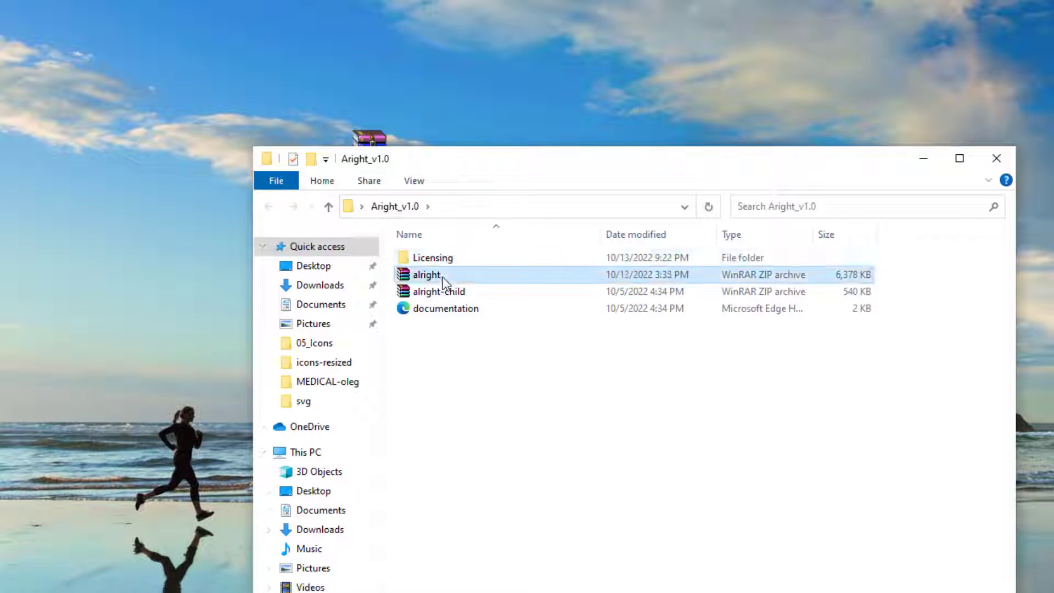
pyautogui.click(463, 296)
pyautogui.click(471, 309)
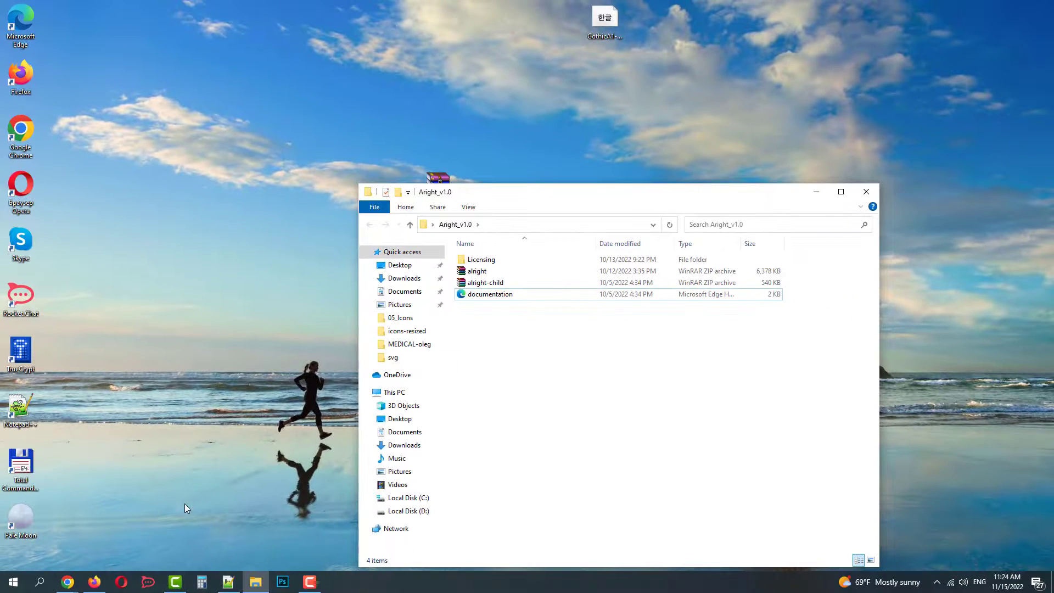
pyautogui.click(66, 583)
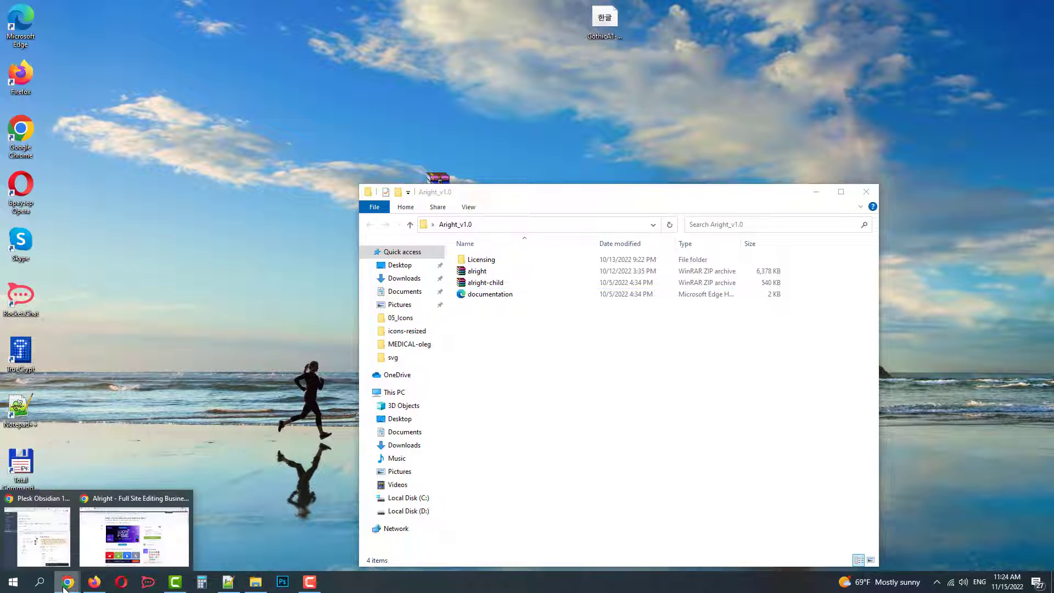
# Switch to the WordPress site's tab and go to the admin Dashboard
pyautogui.click(135, 536)
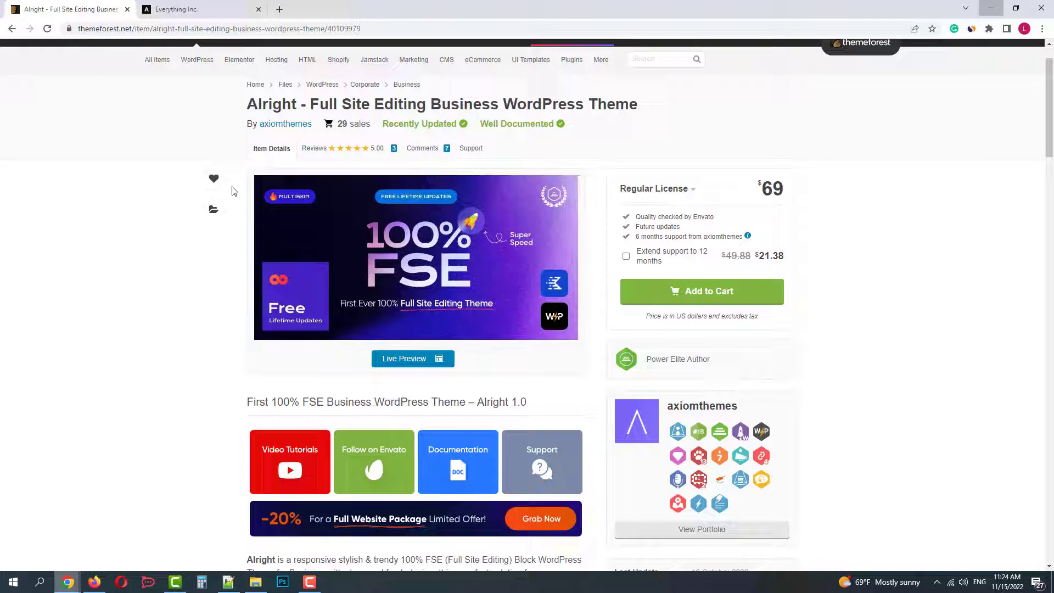
pyautogui.click(182, 9)
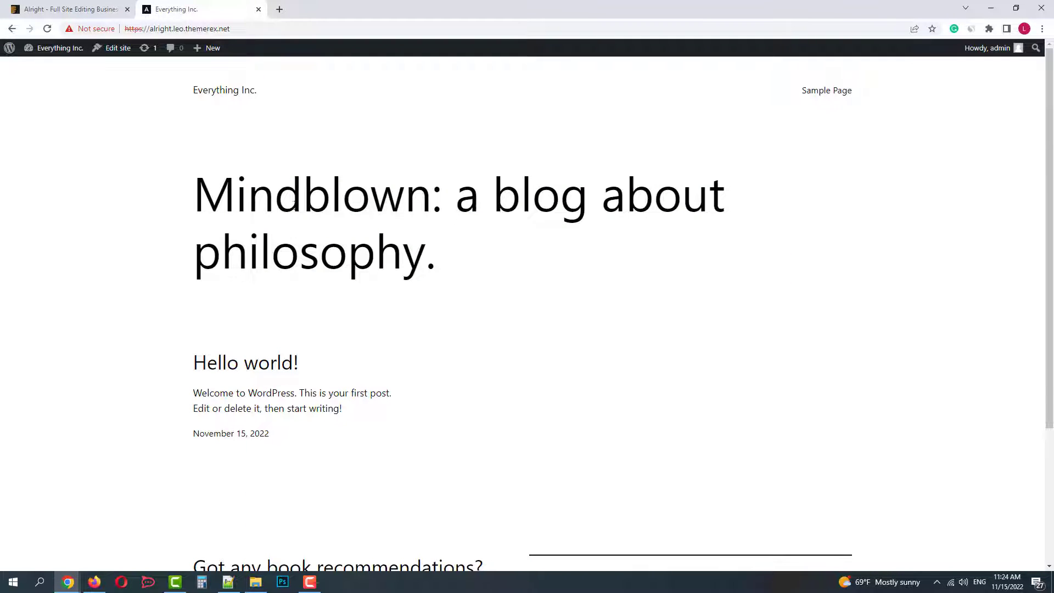
pyautogui.scroll(-3, 289, 204)
pyautogui.scroll(3, 289, 205)
pyautogui.click(73, 68)
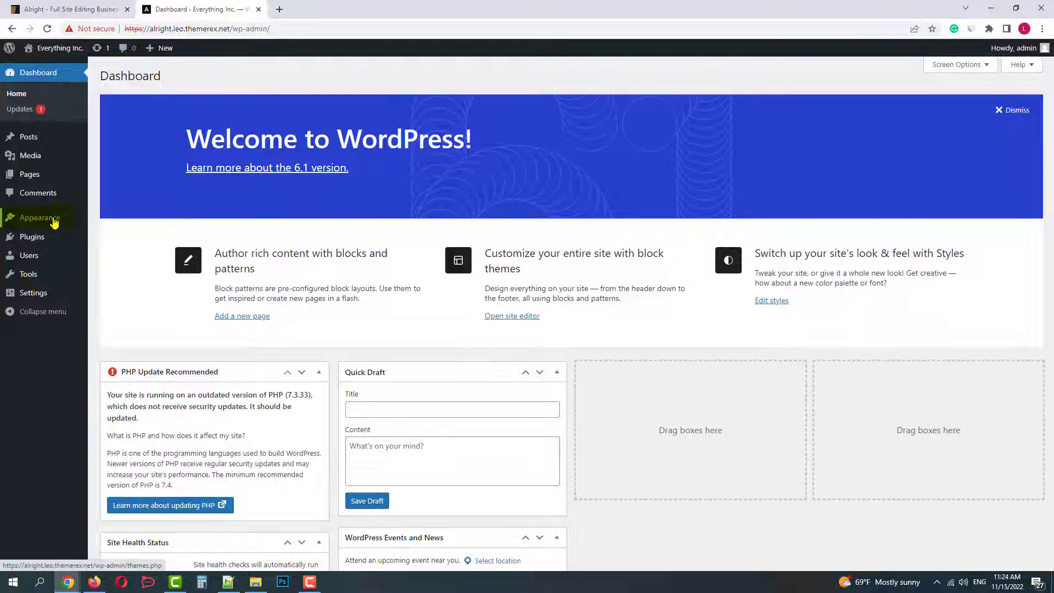
# Under Appearance > Themes > Add New > Upload Theme, choose alright.zip for upload
pyautogui.moveTo(43, 225)
pyautogui.click(109, 220)
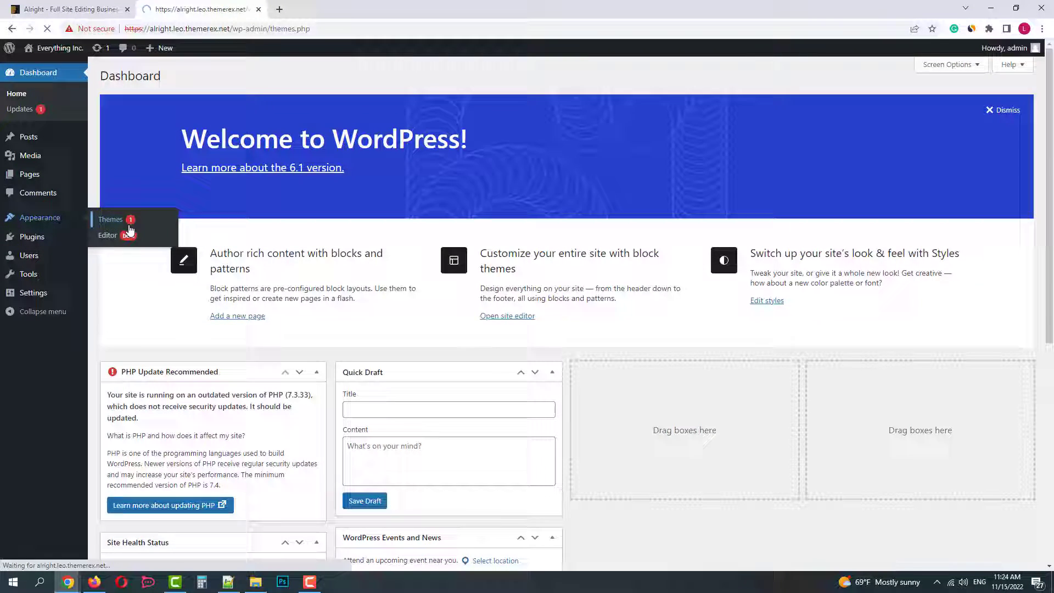
pyautogui.click(197, 80)
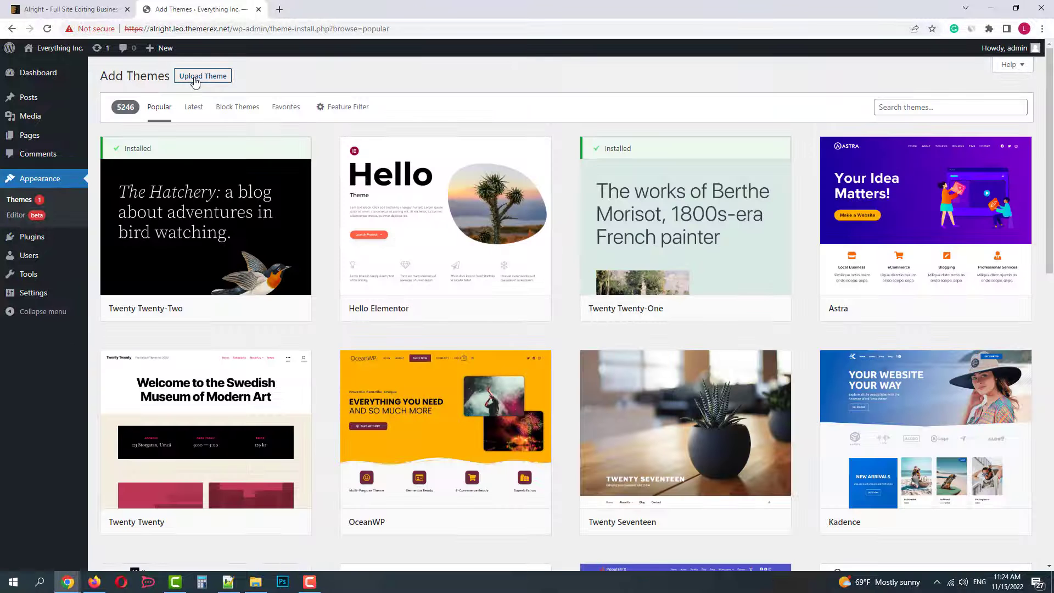
pyautogui.click(202, 76)
pyautogui.click(483, 174)
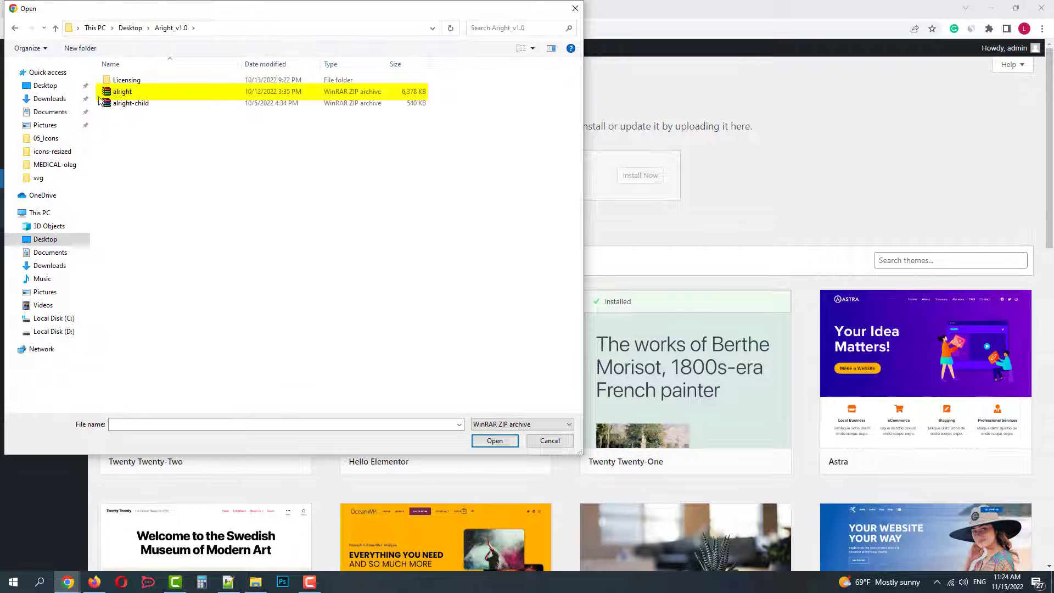
pyautogui.doubleClick(120, 93)
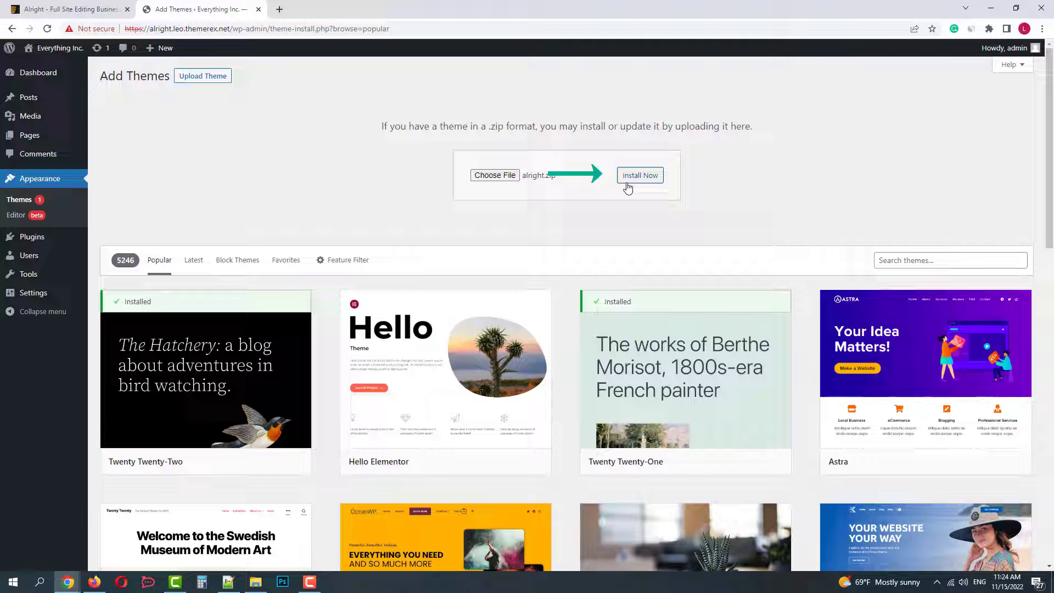
# Install and activate the Alright theme, then install the required ThemeREX Addons plugin
pyautogui.click(634, 180)
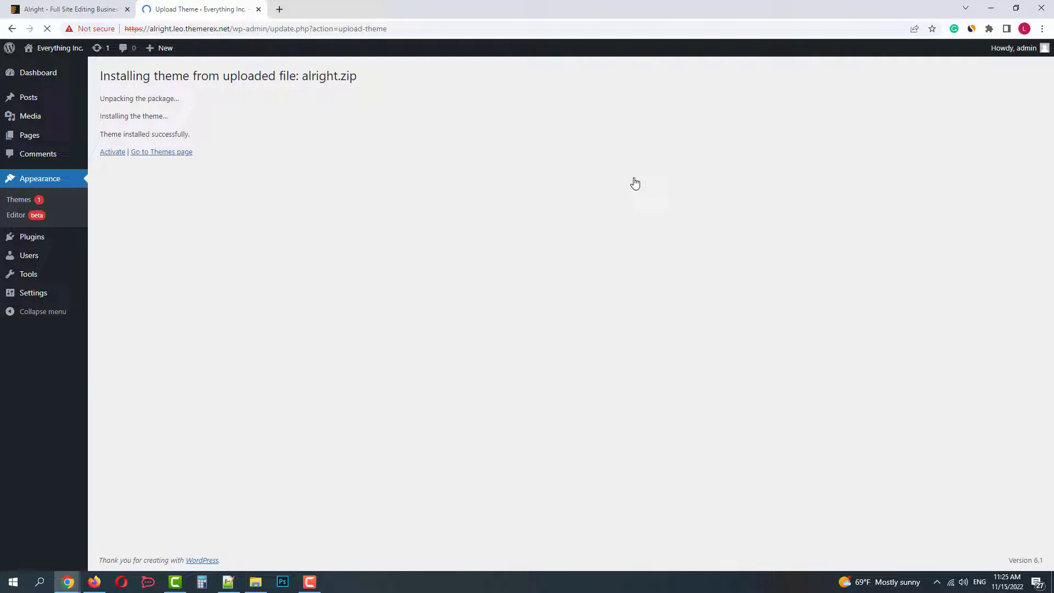
pyautogui.click(108, 155)
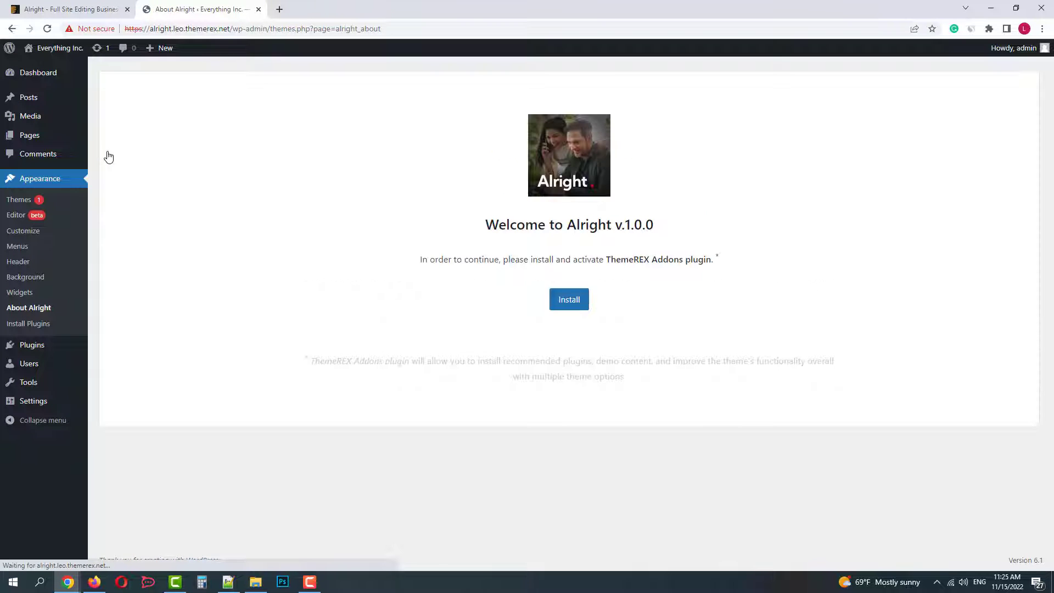
pyautogui.click(569, 304)
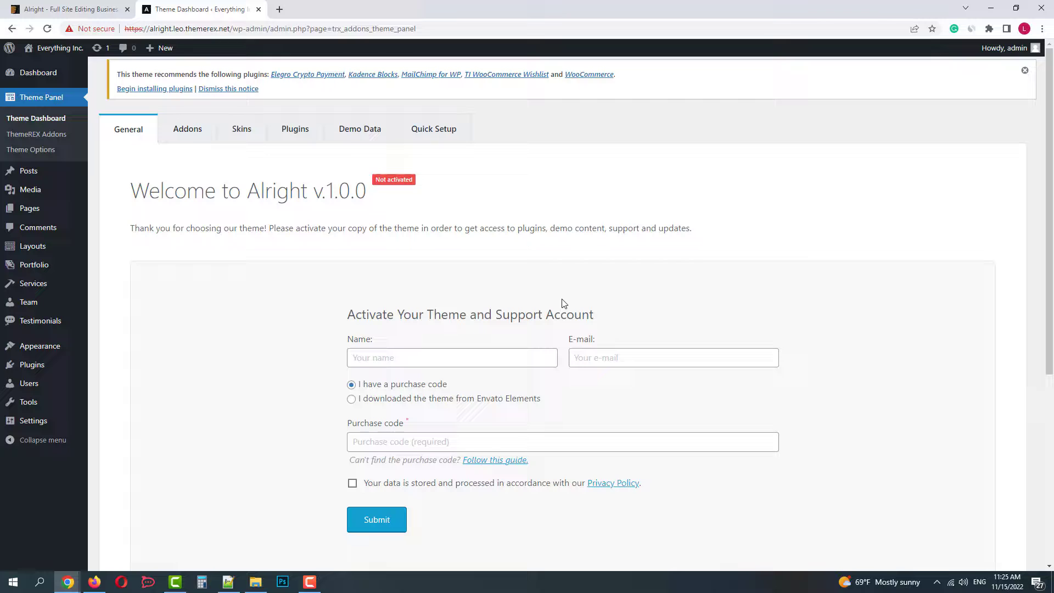
# Register the Alright theme with the owner's name, e-mail address and pasted purchase code
pyautogui.click(496, 351)
pyautogui.write('Le')
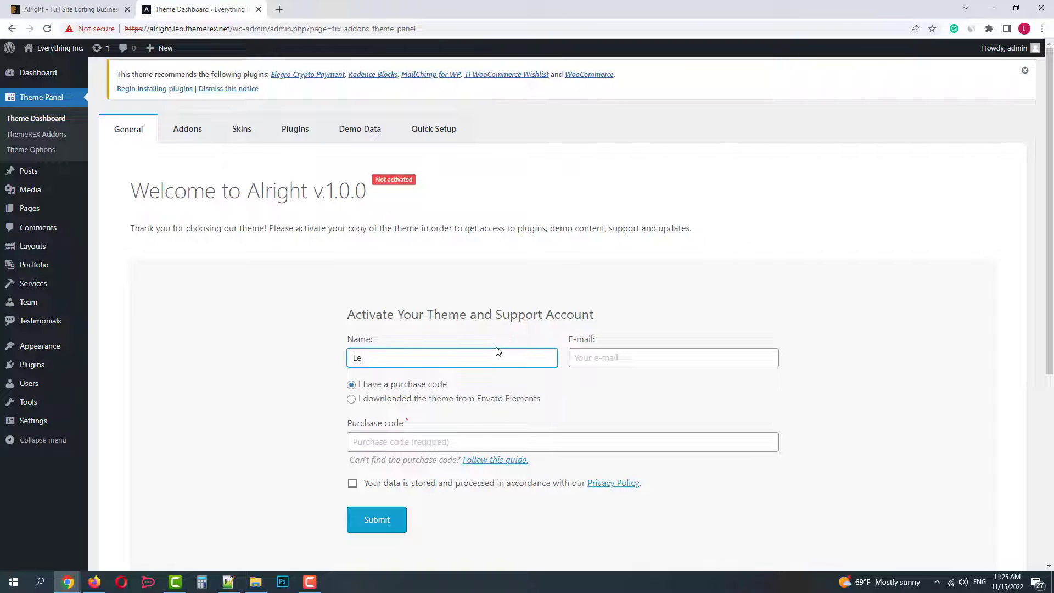
pyautogui.write('onar')
pyautogui.write('d')
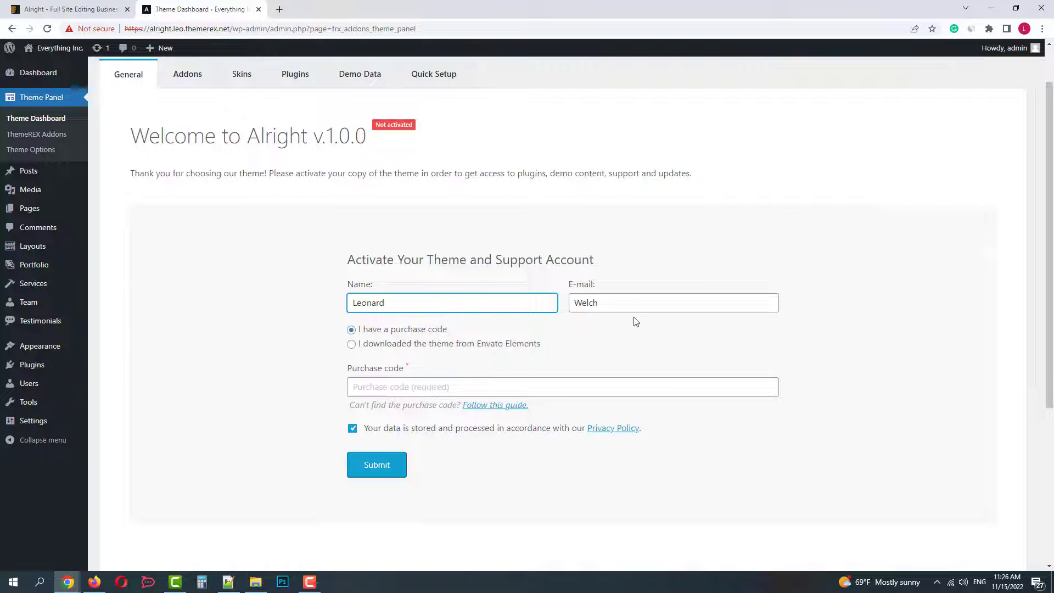
pyautogui.press('Tab')
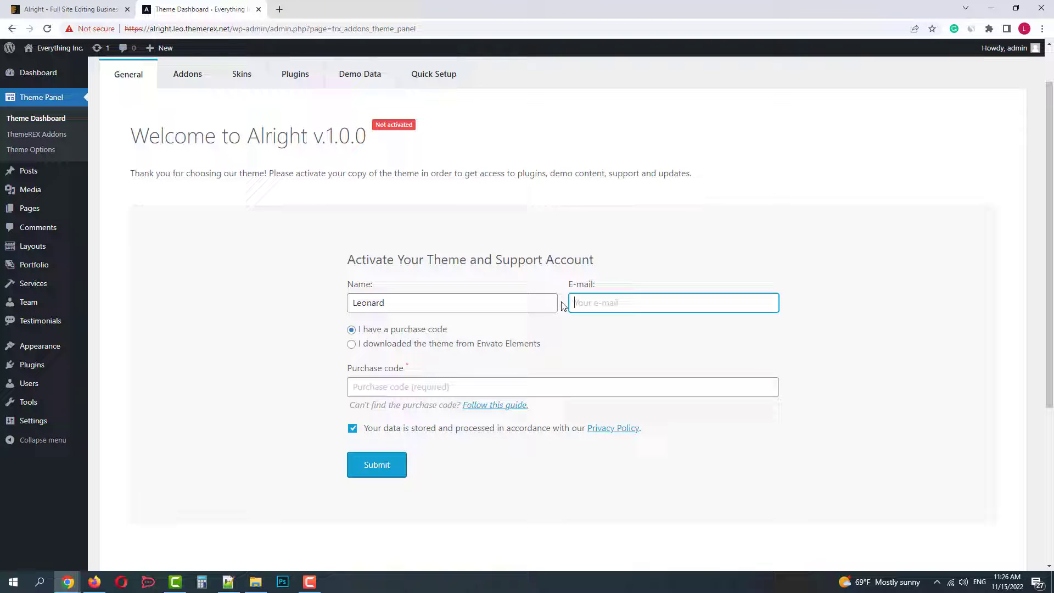
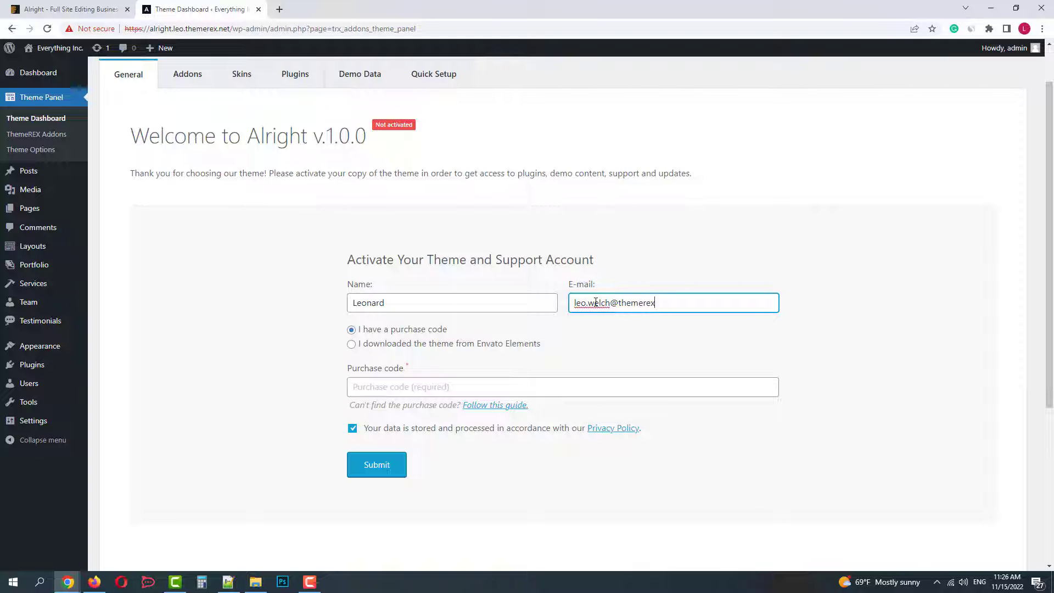
pyautogui.click(350, 385)
pyautogui.hotkey('ctrl', 'v')
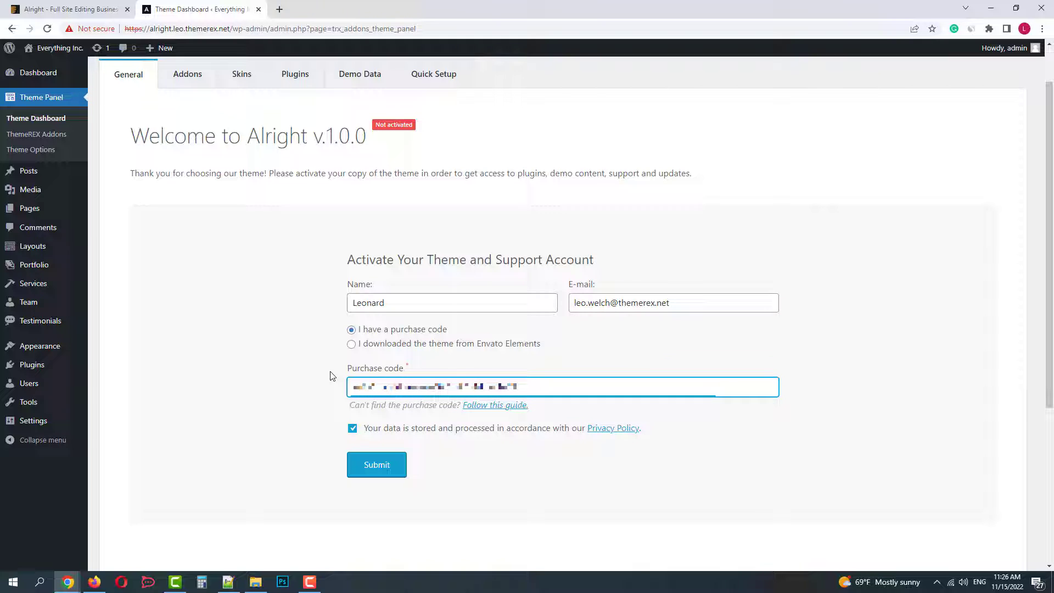
pyautogui.click(370, 467)
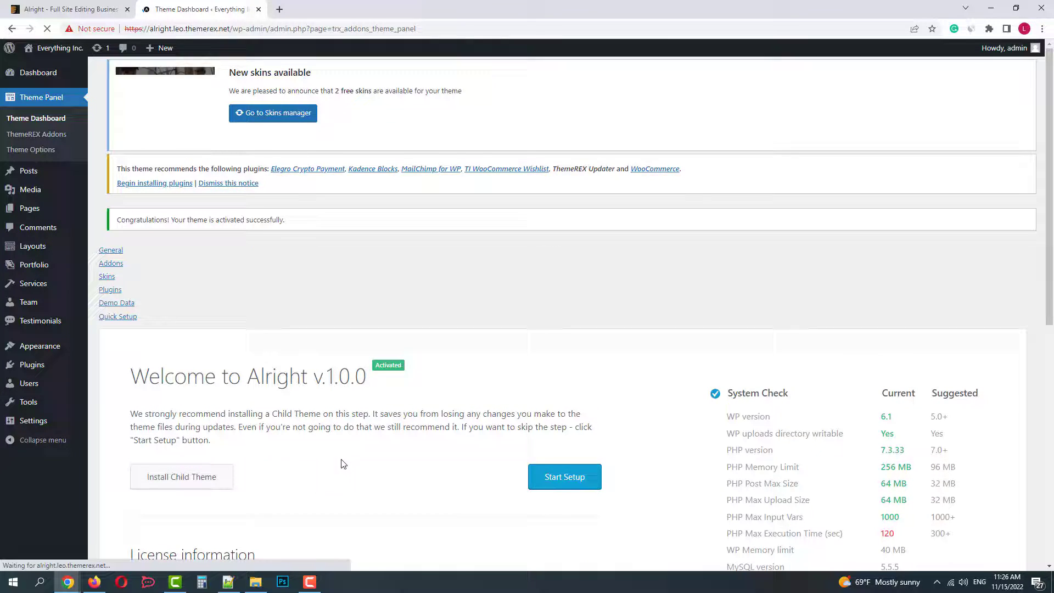
# Upload alright-child.zip as a new theme, install it and activate the child theme
pyautogui.scroll(-3, 342, 465)
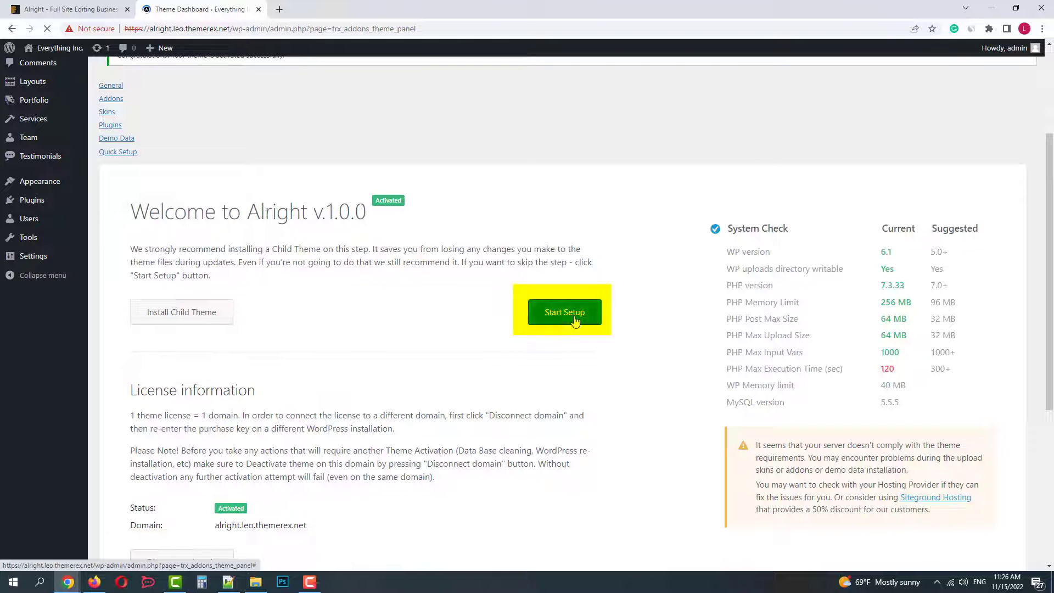
pyautogui.click(186, 320)
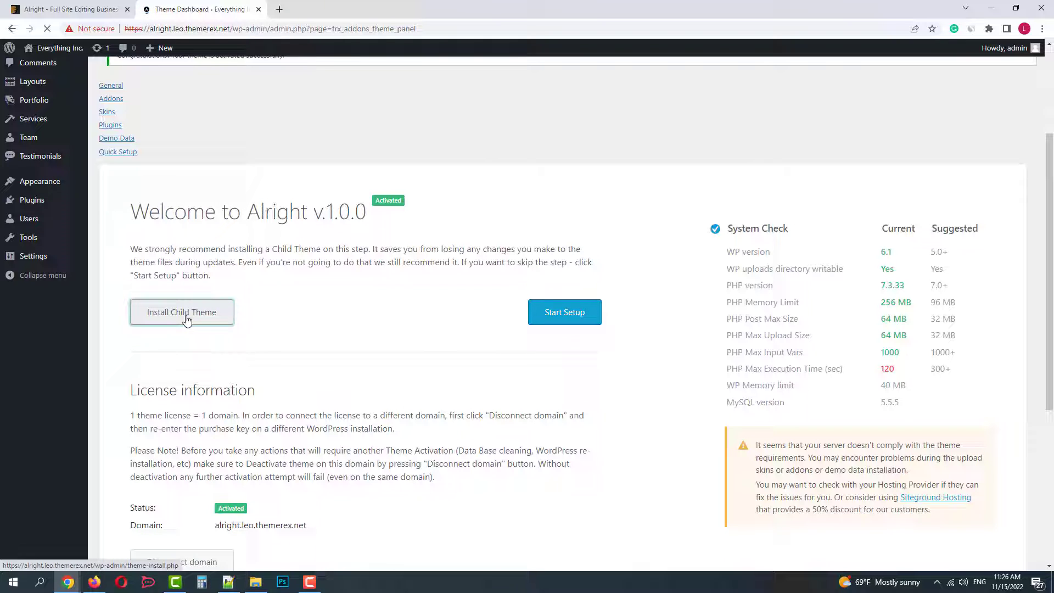
pyautogui.click(197, 77)
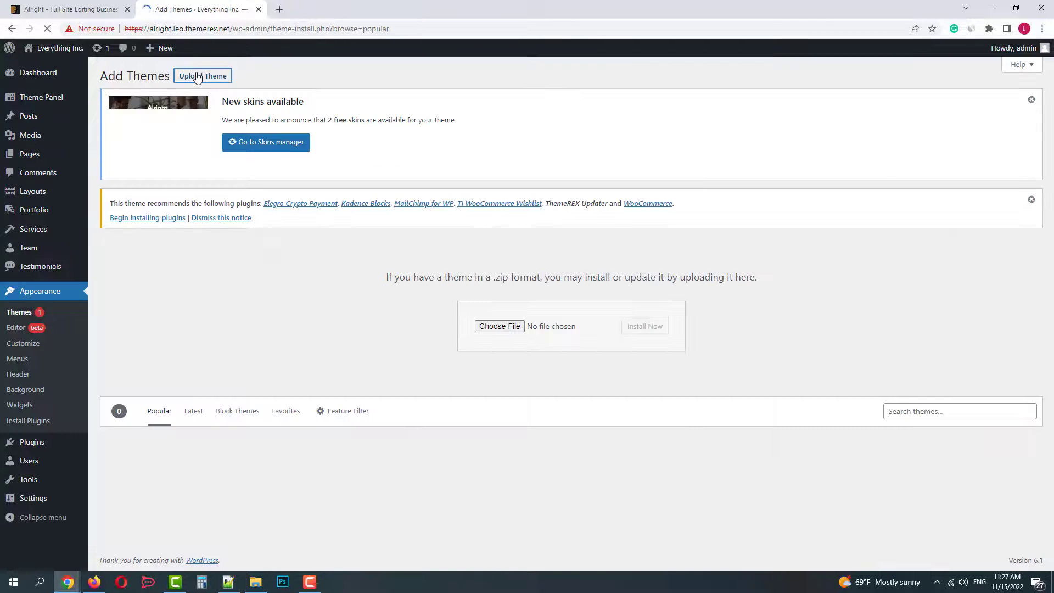
pyautogui.click(499, 328)
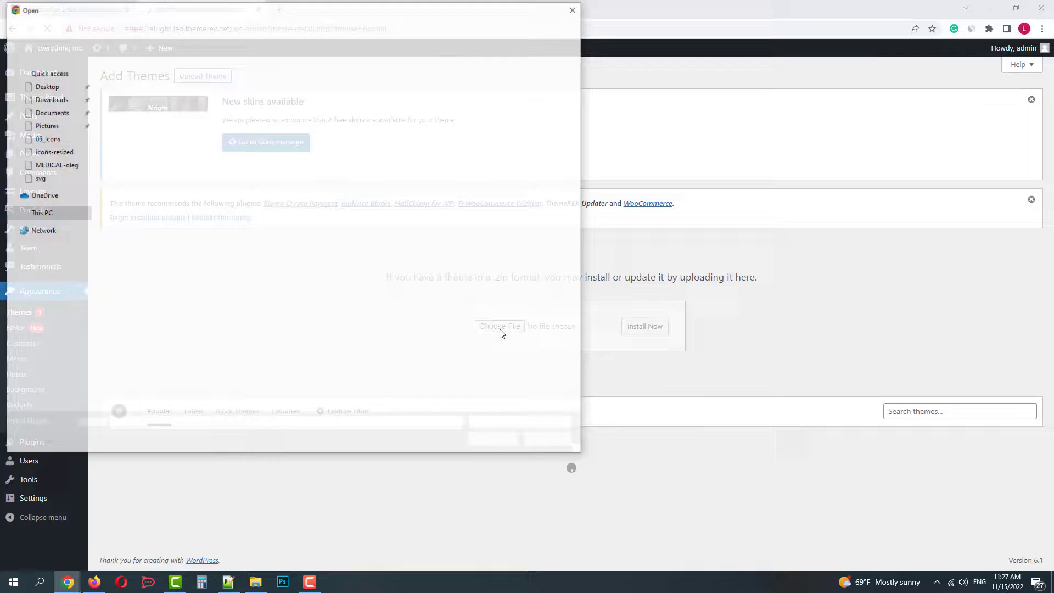
pyautogui.doubleClick(143, 105)
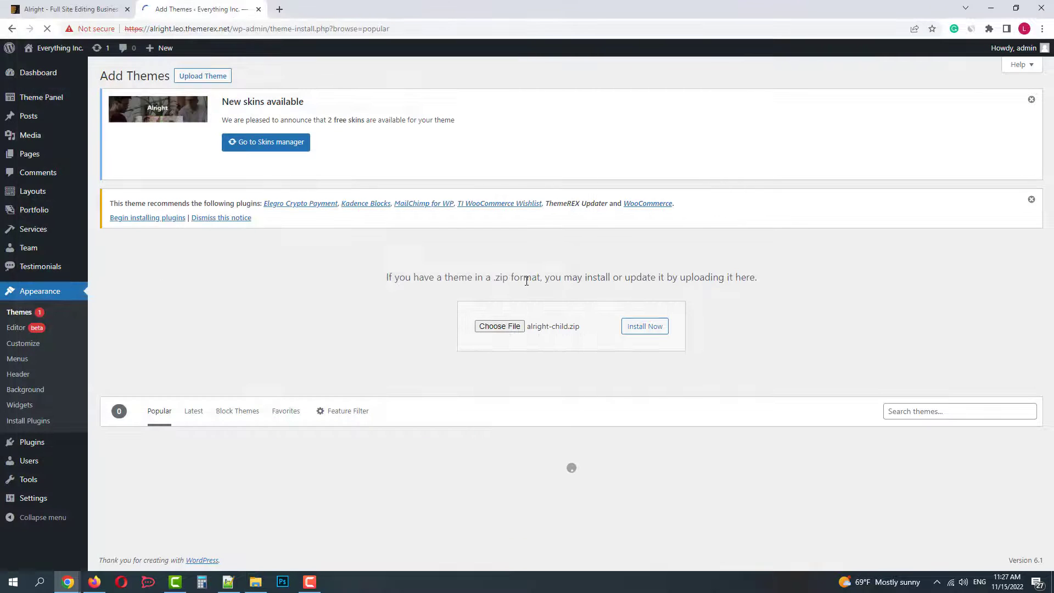
pyautogui.click(647, 329)
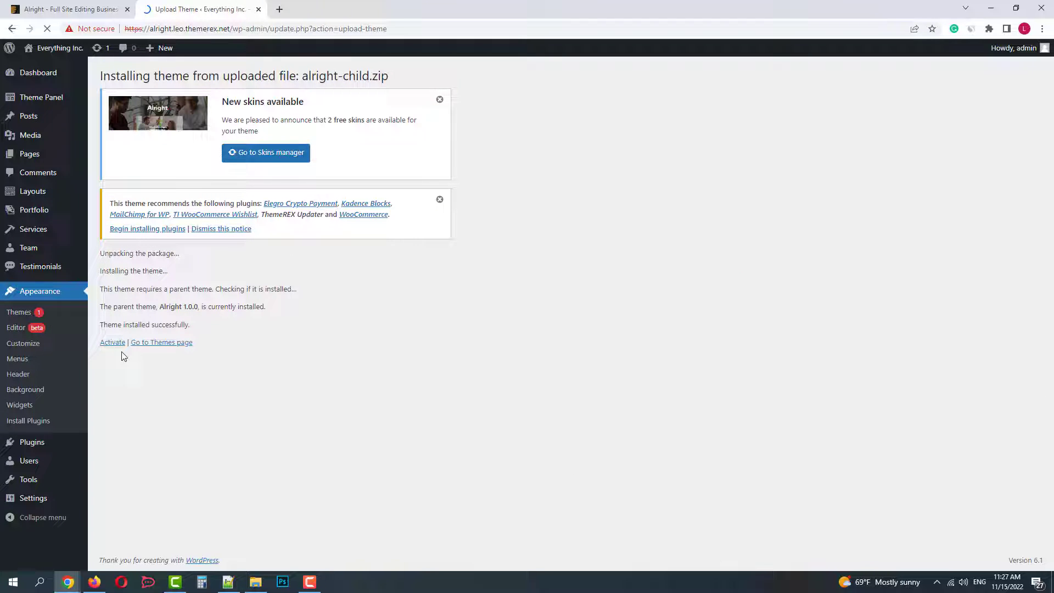
pyautogui.click(107, 344)
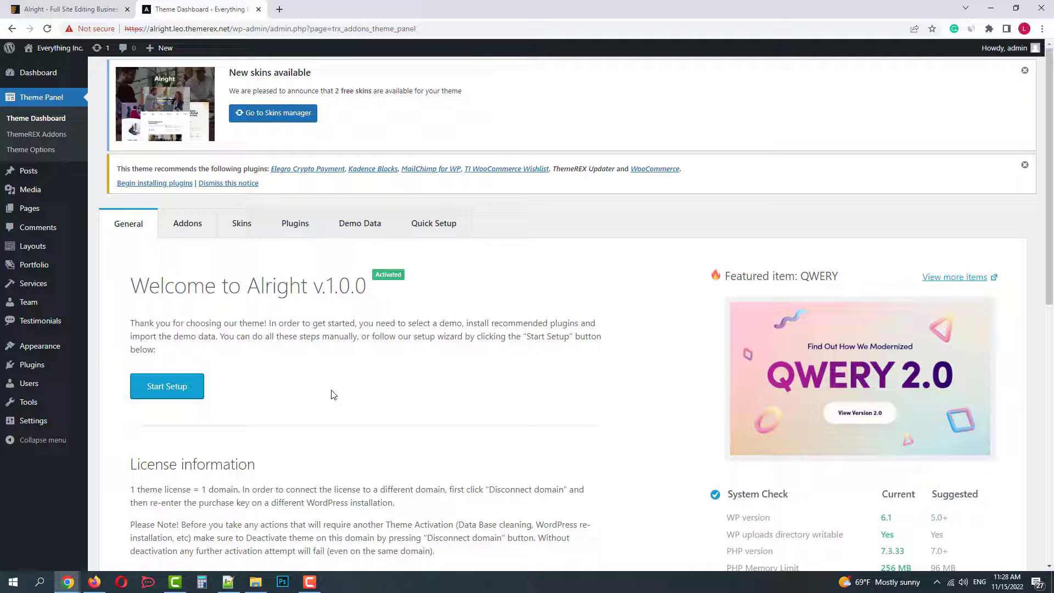
pyautogui.scroll(-3, 323, 399)
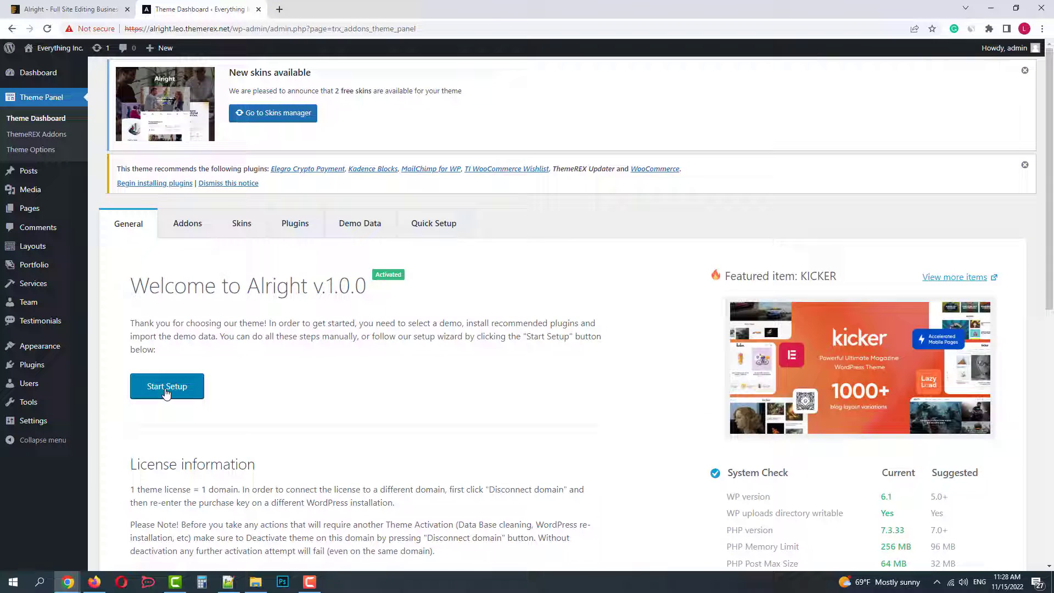
# Run the setup wizard, skipping Addons and Skins, and install and activate all recommended plugins
pyautogui.click(164, 385)
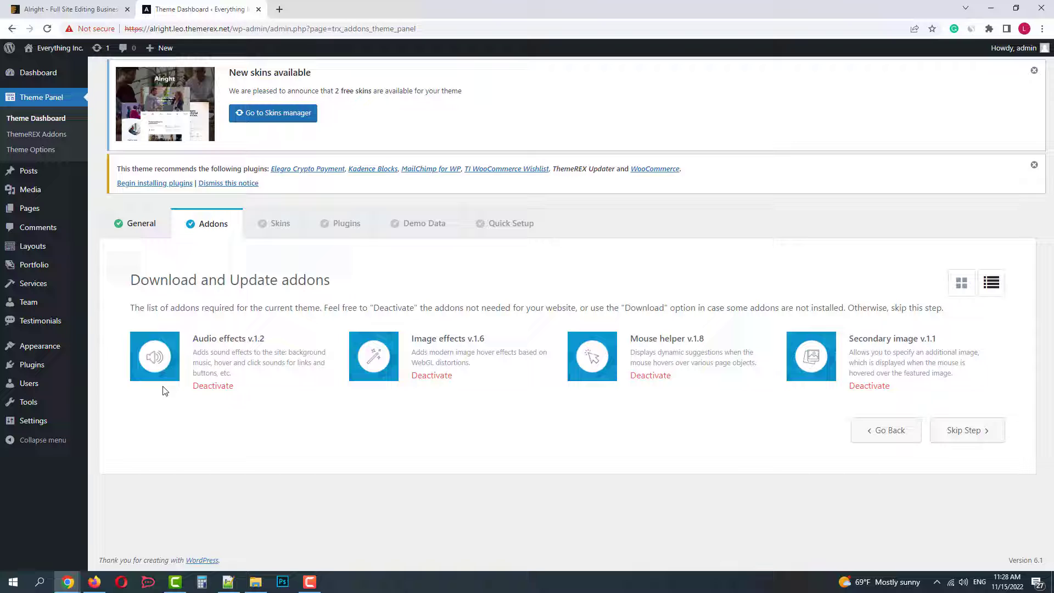
pyautogui.click(966, 436)
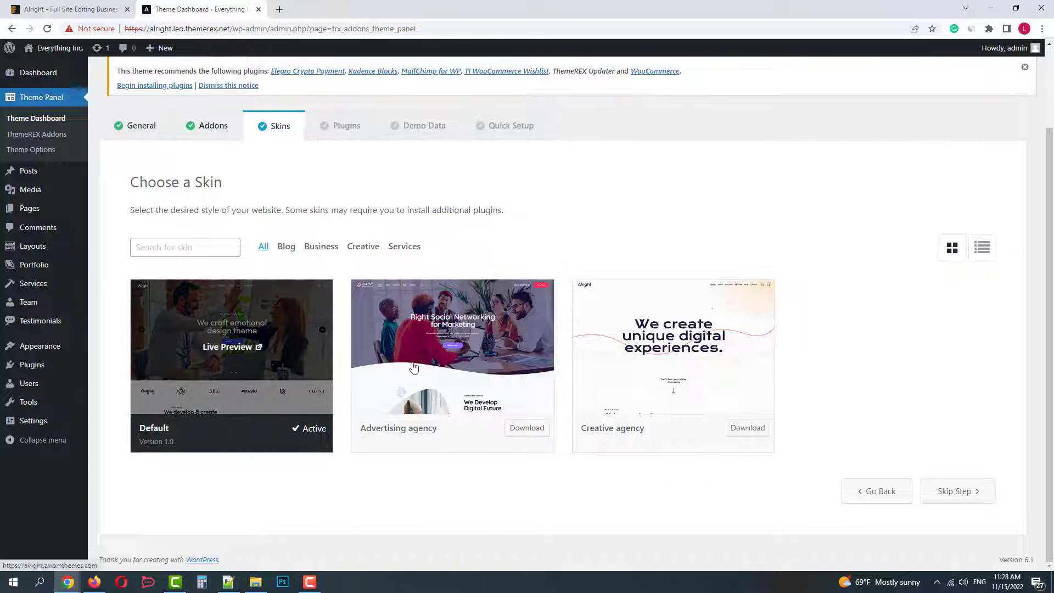
pyautogui.moveTo(450, 363)
pyautogui.moveTo(694, 371)
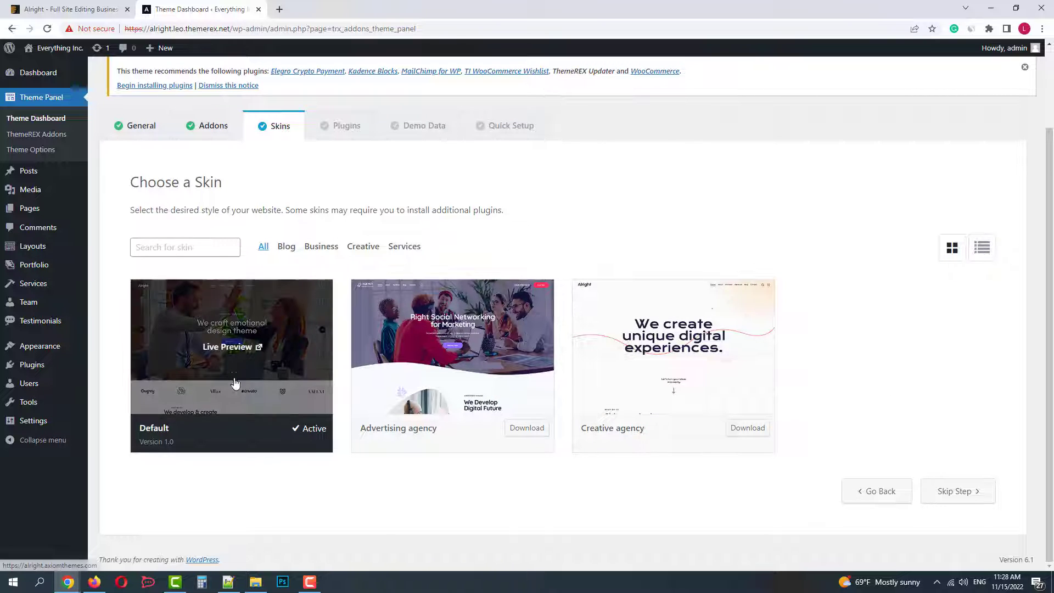
pyautogui.click(951, 495)
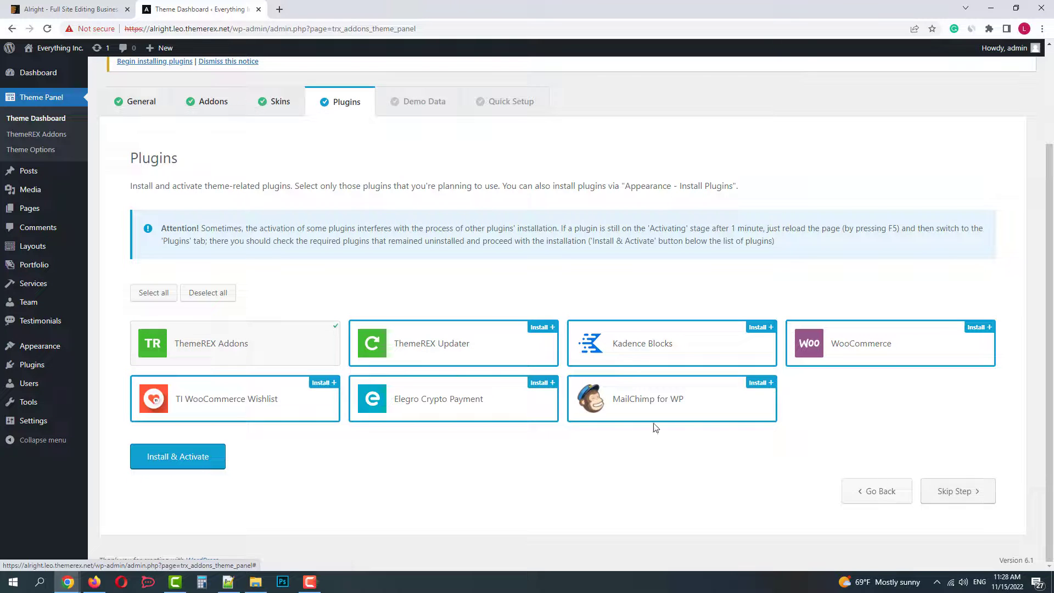
pyautogui.click(154, 295)
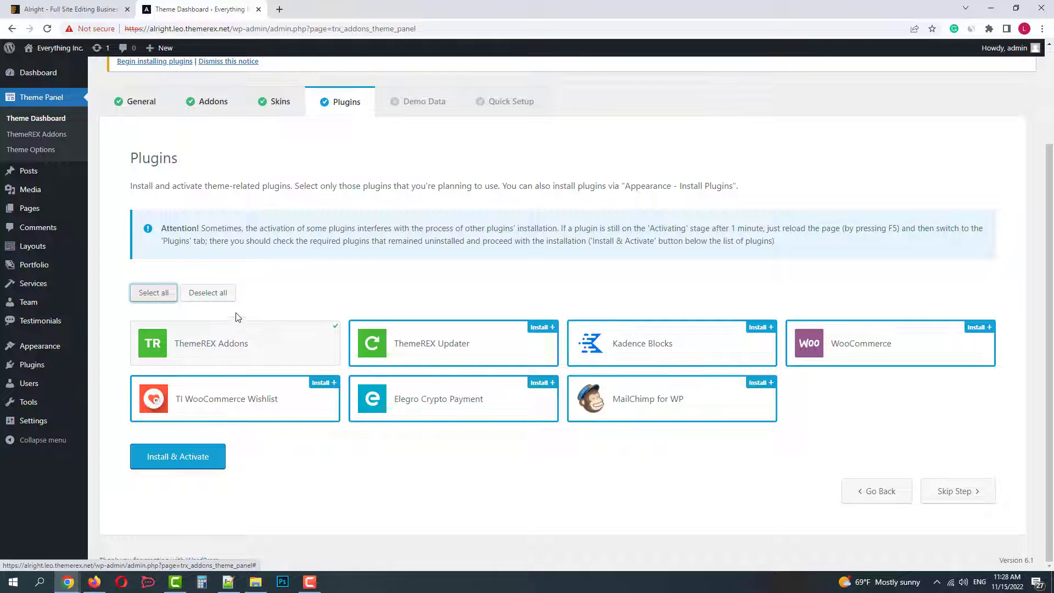
pyautogui.click(184, 461)
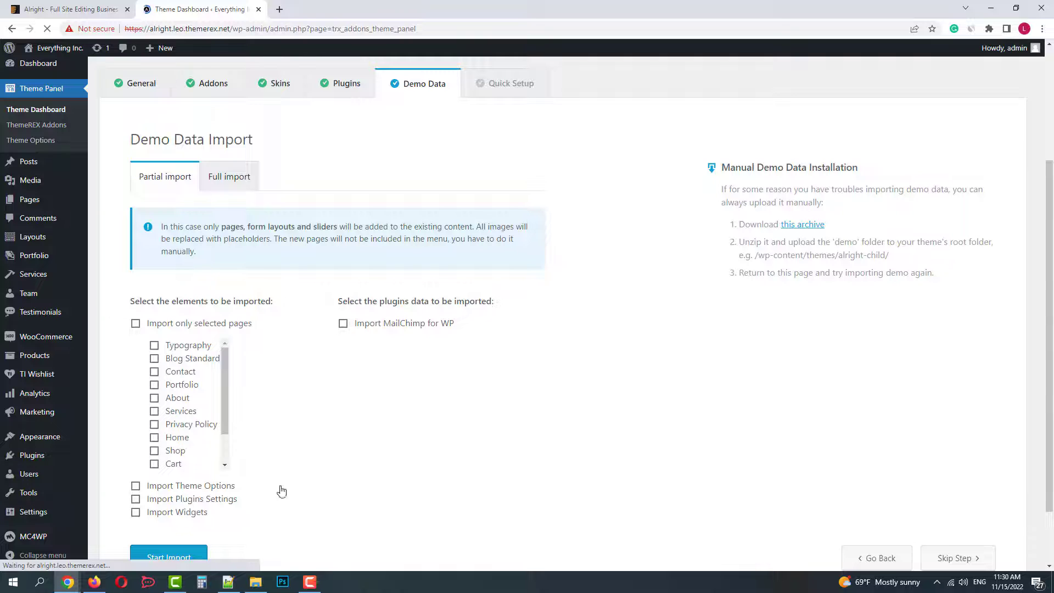
# Run a Full demo data import, accepting that existing site data will be erased
pyautogui.moveTo(223, 369); pyautogui.dragTo(228, 366)
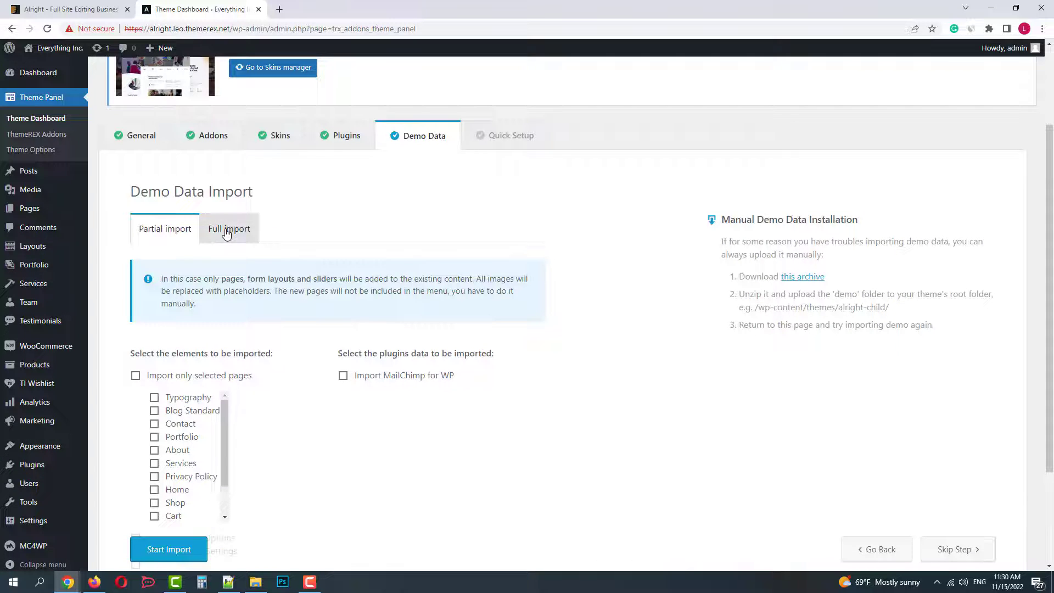
pyautogui.click(230, 229)
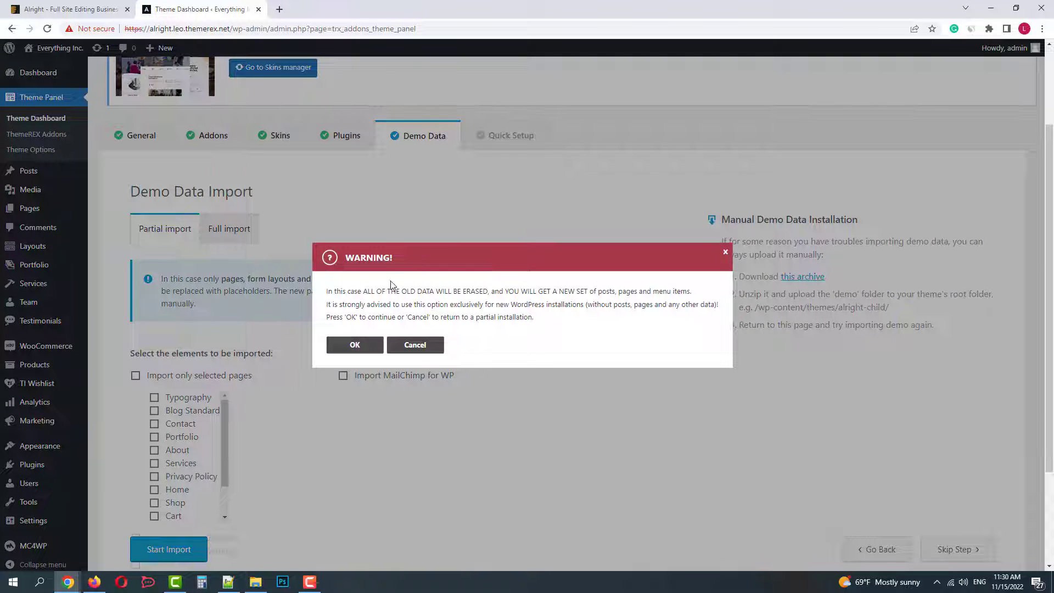
pyautogui.click(354, 344)
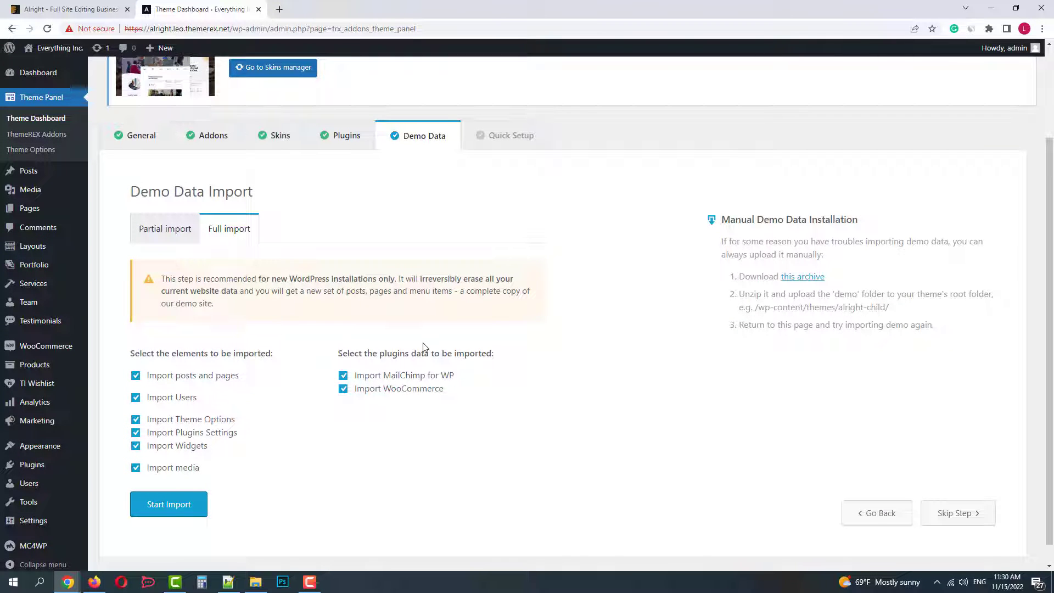
pyautogui.click(165, 504)
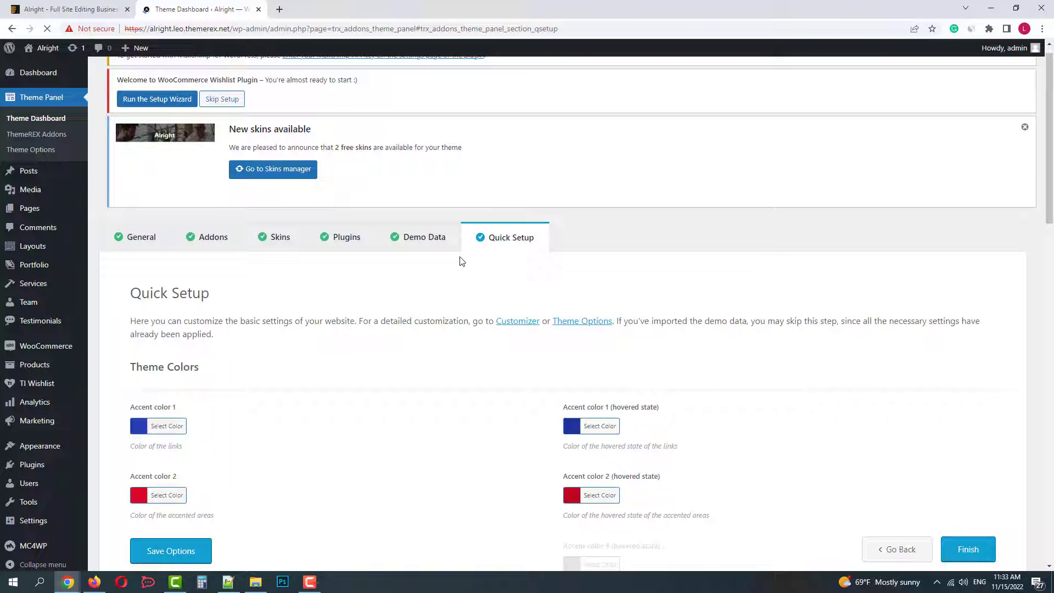
# Finish Quick Setup leaving the default colours, logo and layout settings unchanged
pyautogui.scroll(-1, 525, 293)
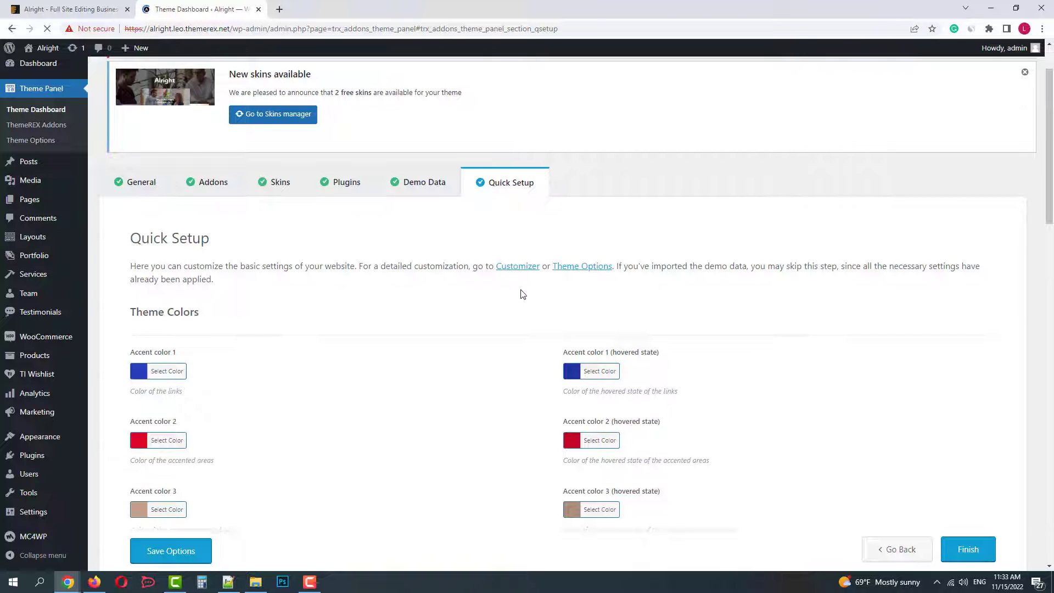
pyautogui.scroll(-5, 516, 297)
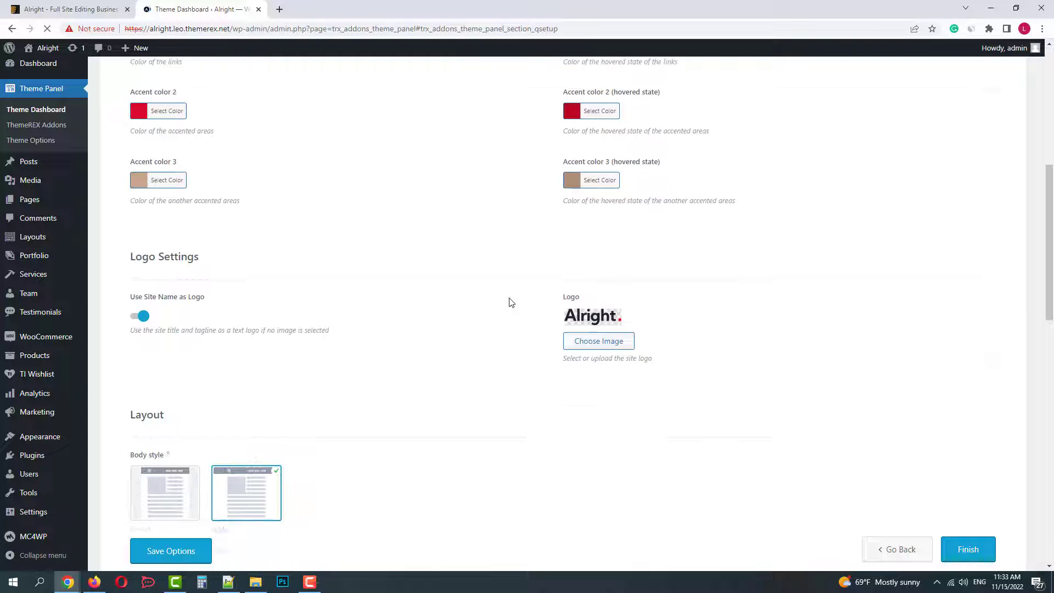
pyautogui.scroll(-8, 509, 303)
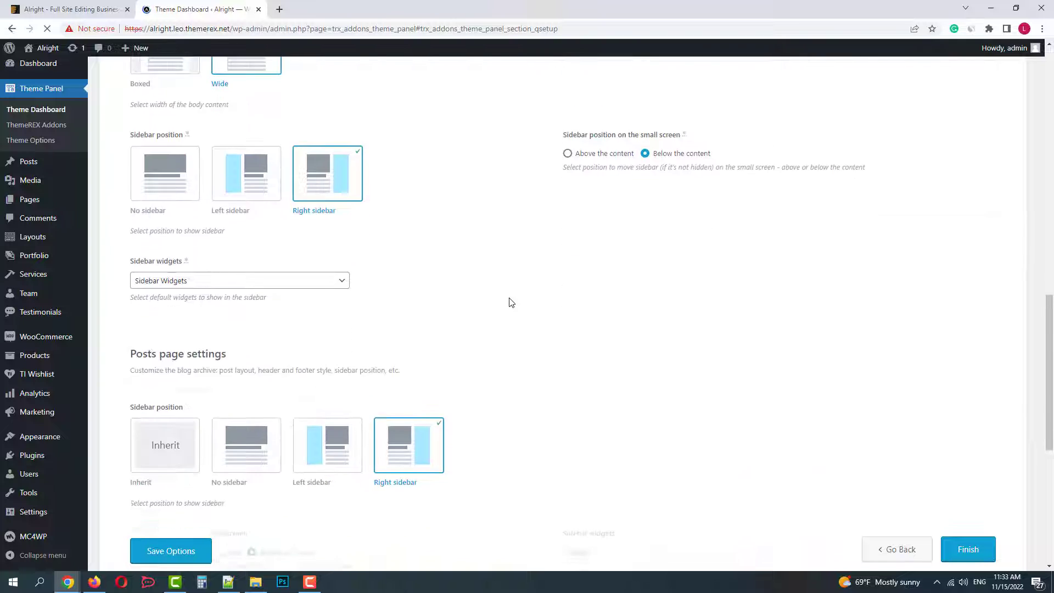
pyautogui.scroll(-7, 509, 303)
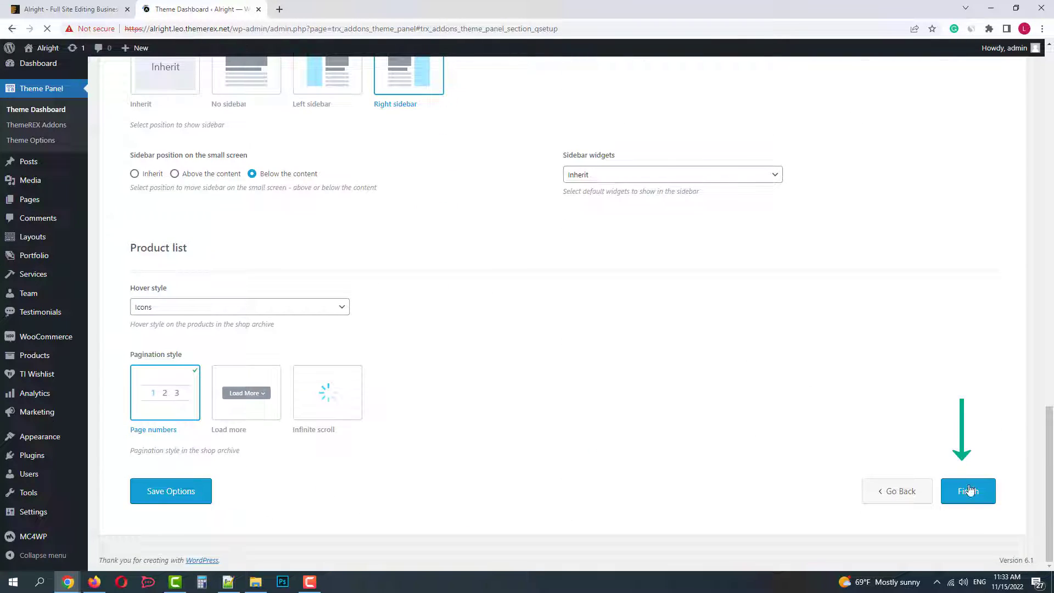
pyautogui.click(968, 490)
pyautogui.moveTo(50, 52)
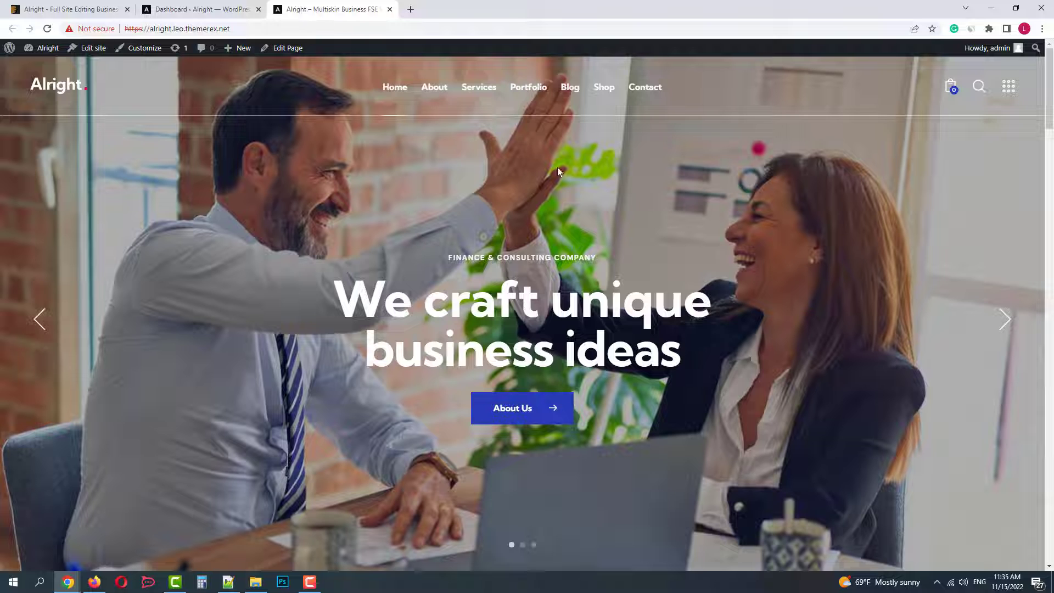
# Visit the live site and scroll through the demo homepage, then jump back to the top
pyautogui.click(1001, 325)
pyautogui.scroll(-5, 706, 316)
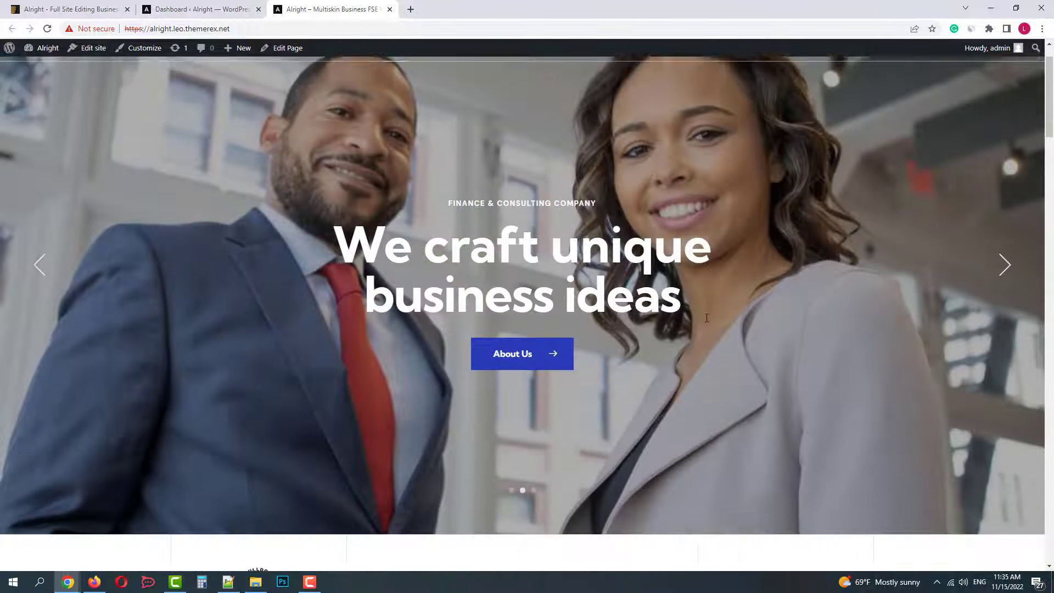
pyautogui.scroll(-10, 599, 371)
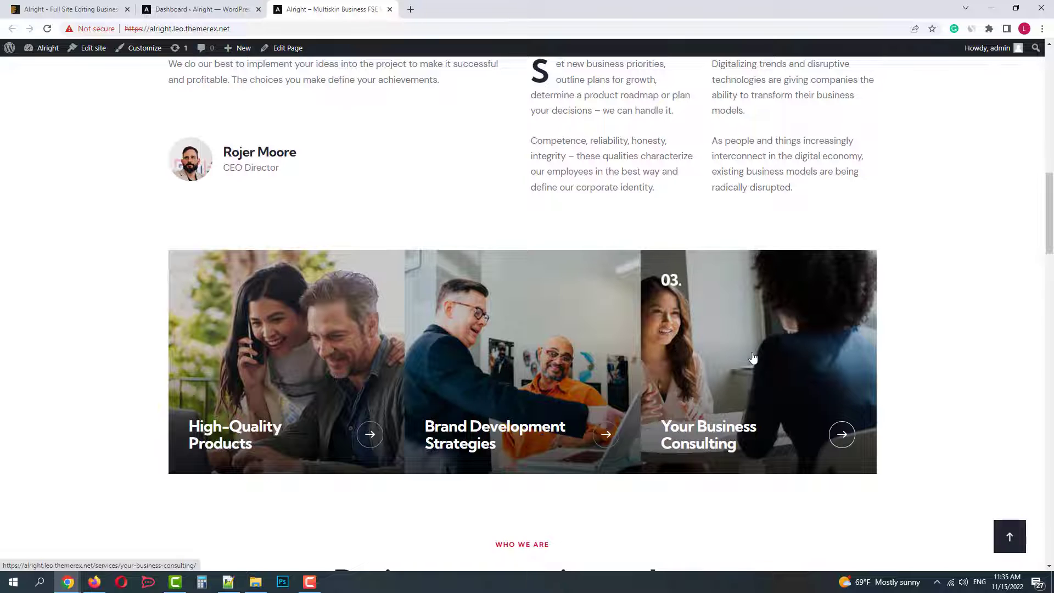
pyautogui.scroll(-4, 671, 358)
pyautogui.scroll(-18, 711, 341)
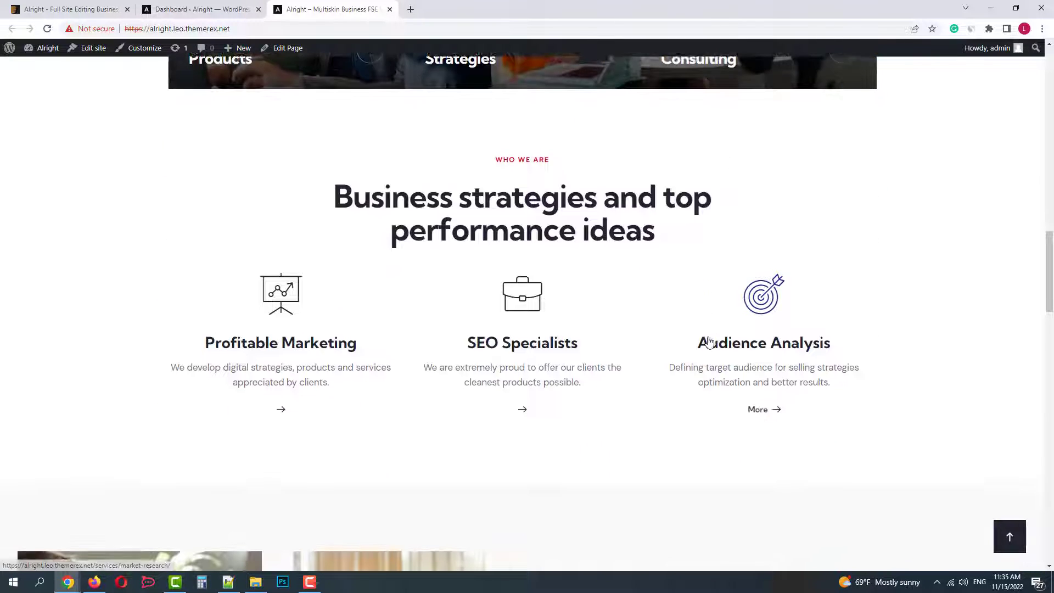
pyautogui.scroll(-15, 708, 337)
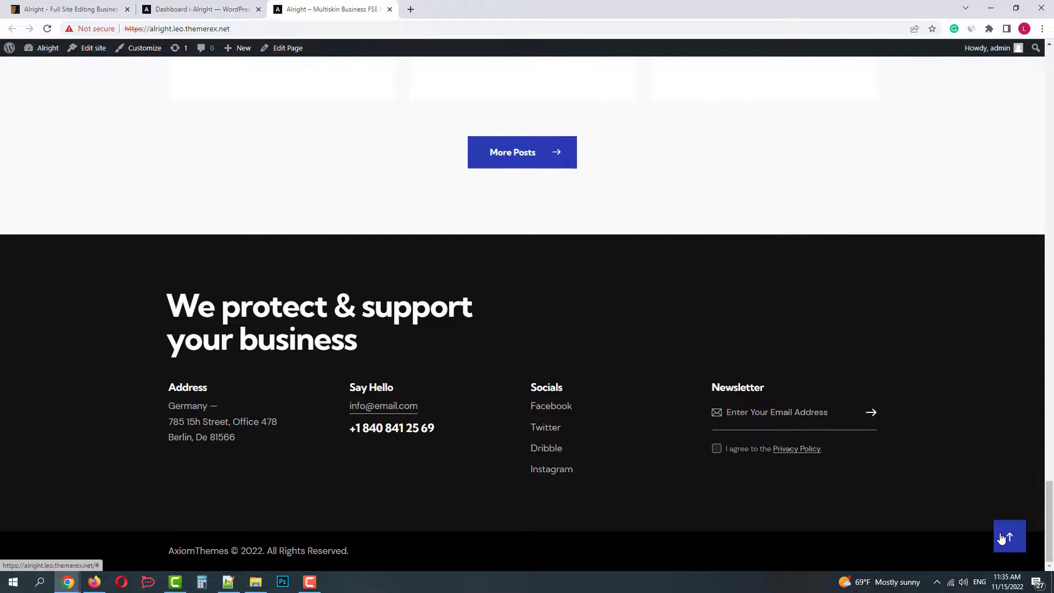
pyautogui.click(1009, 536)
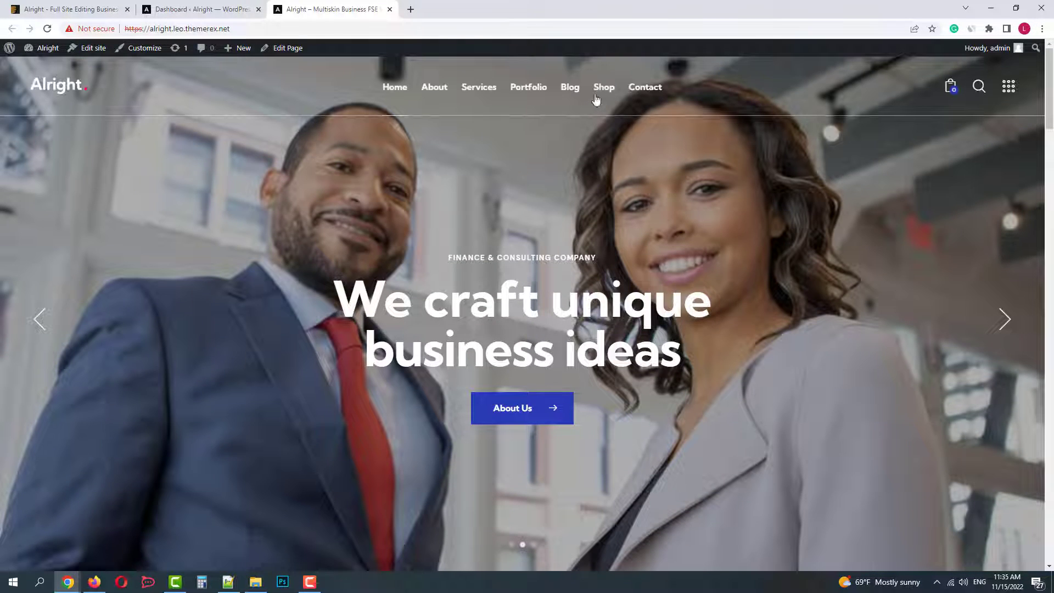
# Browse the Shop page's demo products, then return to the homepage via the Alright logo
pyautogui.moveTo(600, 95)
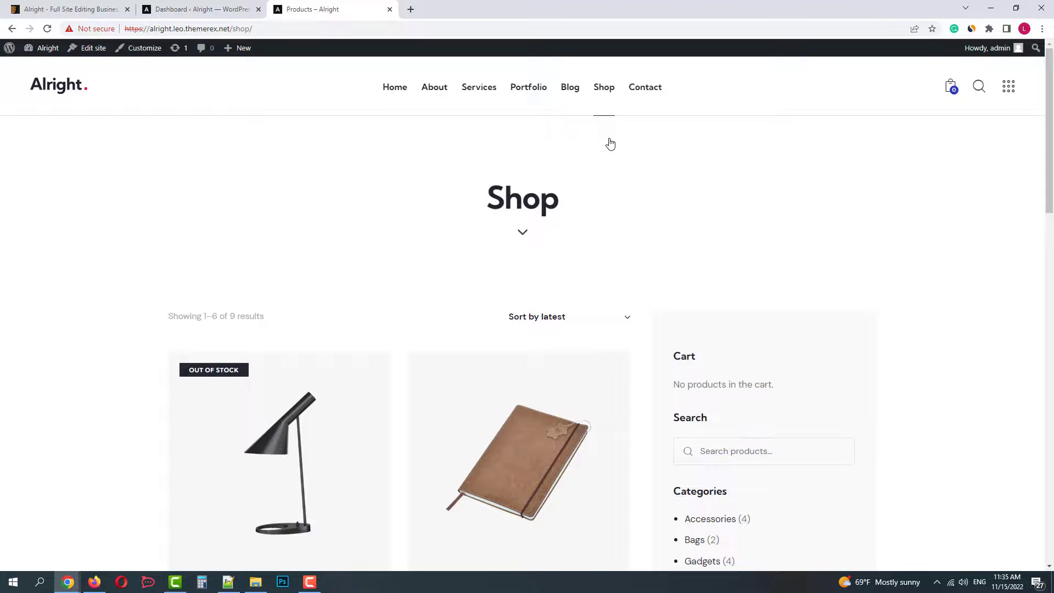
pyautogui.scroll(-5, 594, 249)
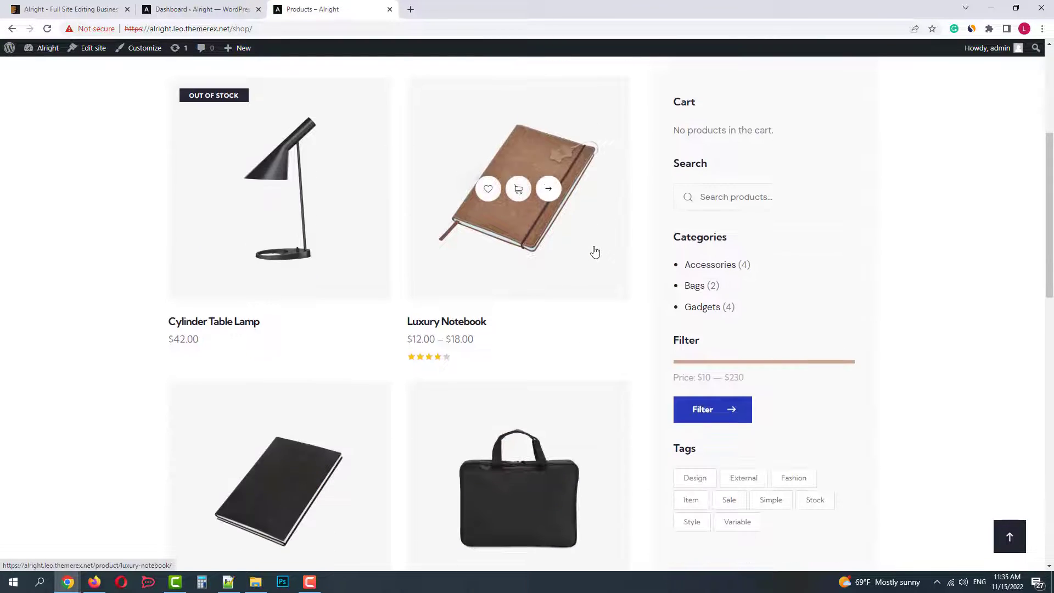
pyautogui.scroll(5, 592, 249)
pyautogui.click(72, 97)
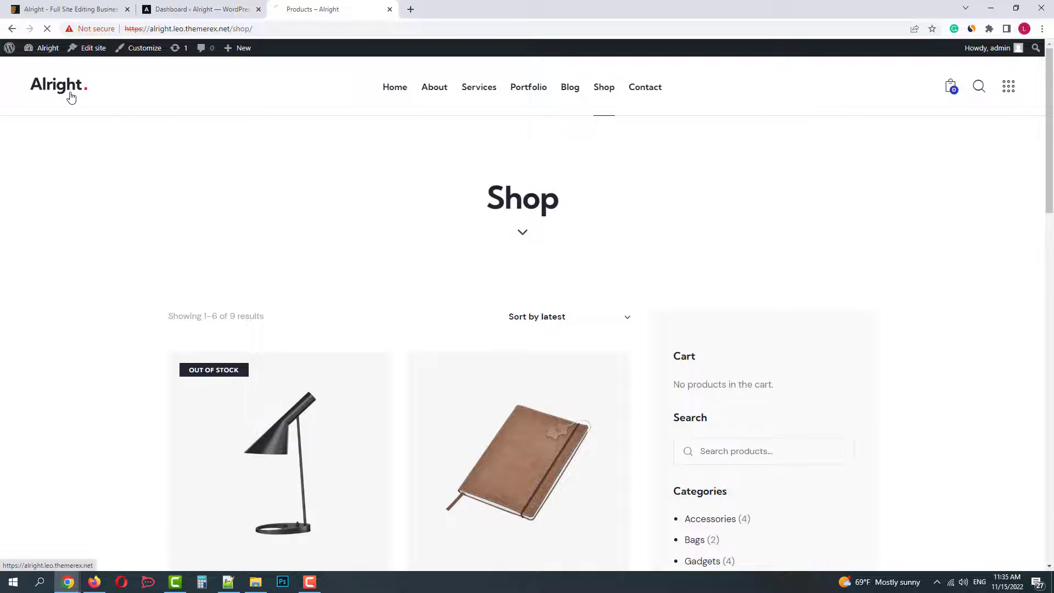